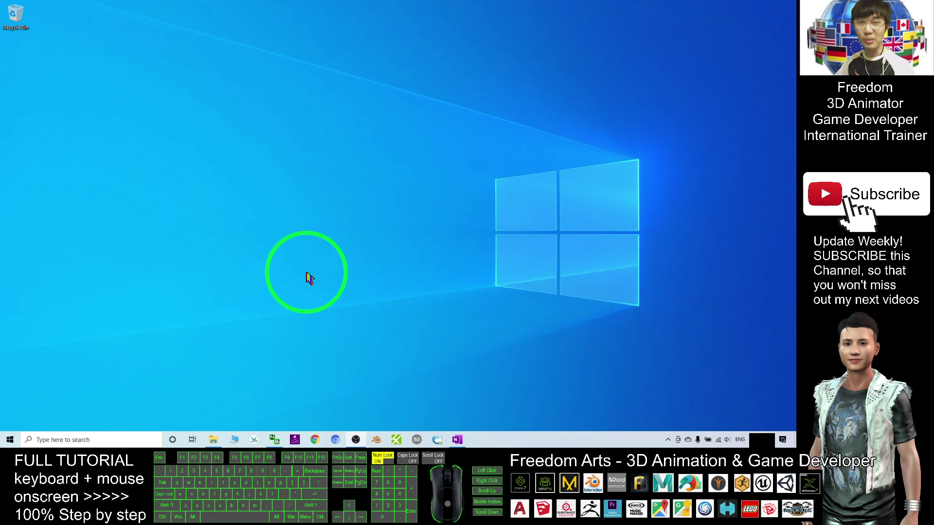
# - Search Windows for 'paint 3' and launch Paint 3D from the best match
pyautogui.click(78, 440)
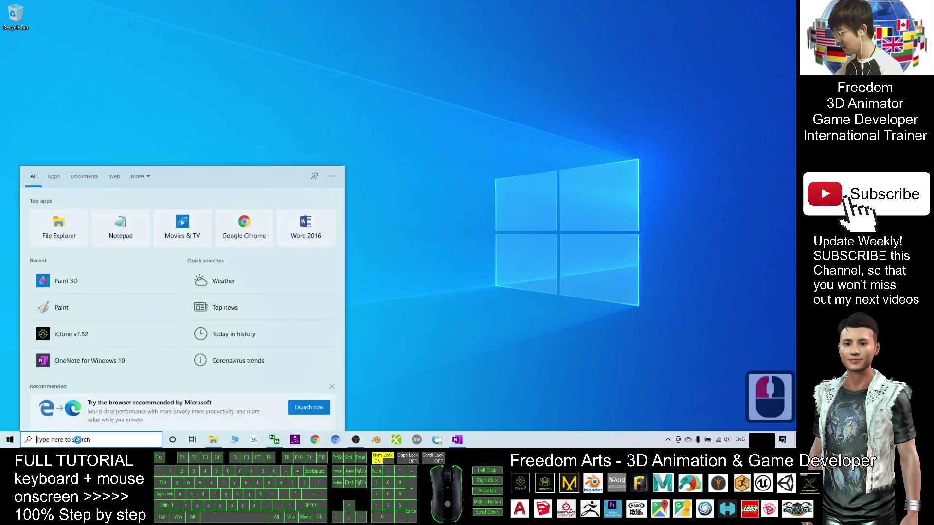
pyautogui.write('p')
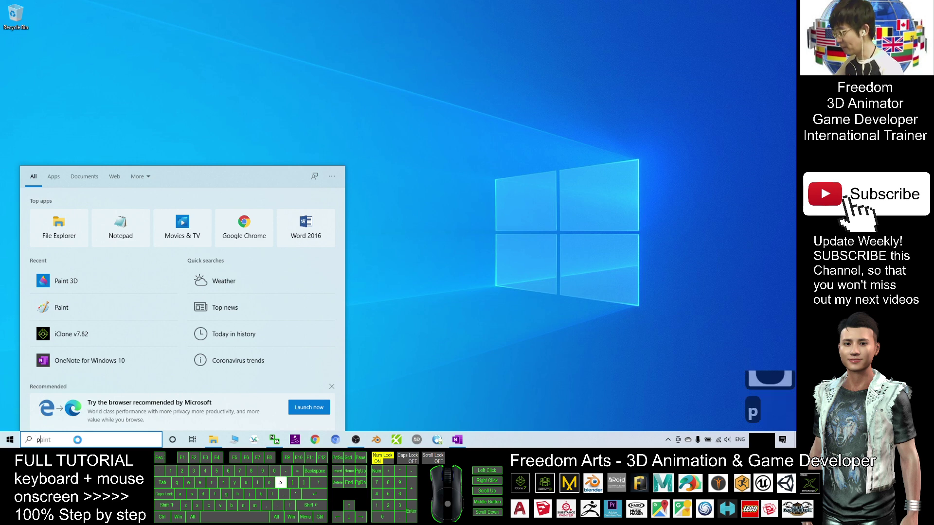
pyautogui.write('aint 3d')
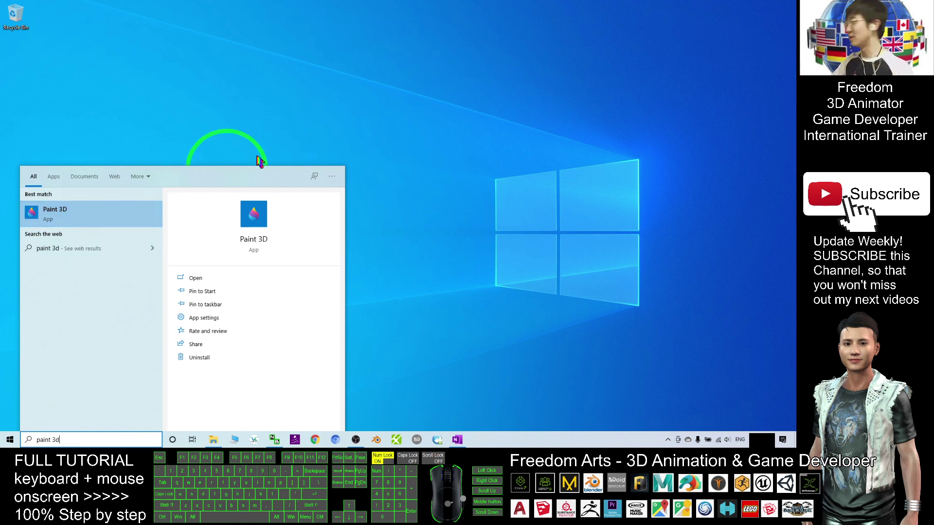
pyautogui.click(71, 223)
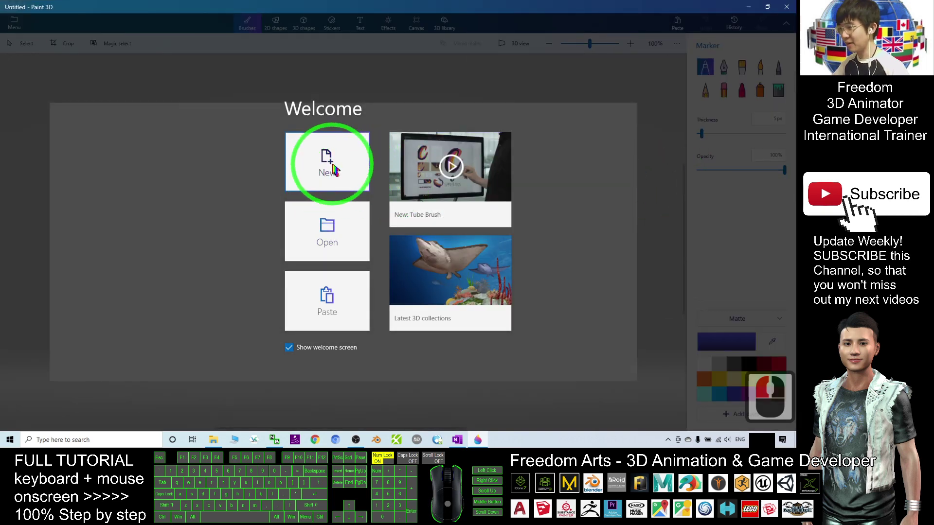
# - Start a new blank canvas and open the 3D library showing Animals, Space and Dinosaurs categories
pyautogui.click(331, 164)
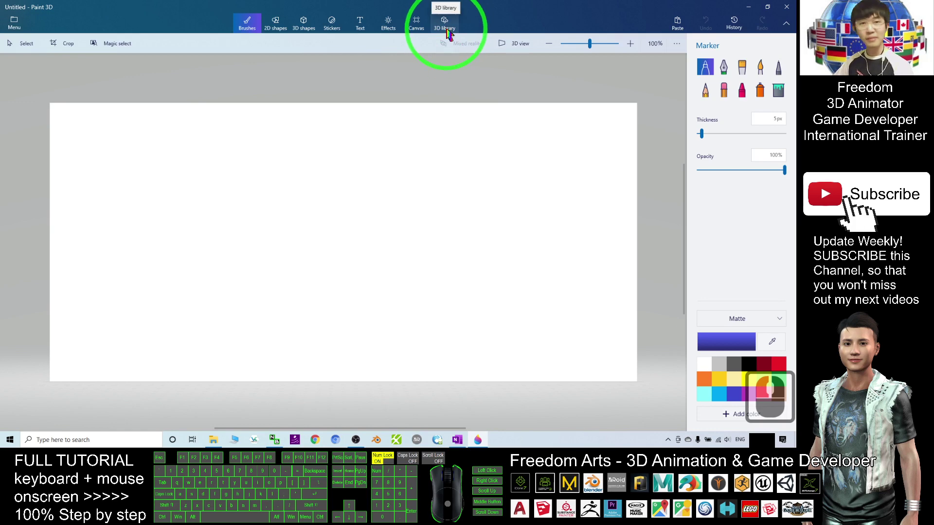
pyautogui.click(445, 27)
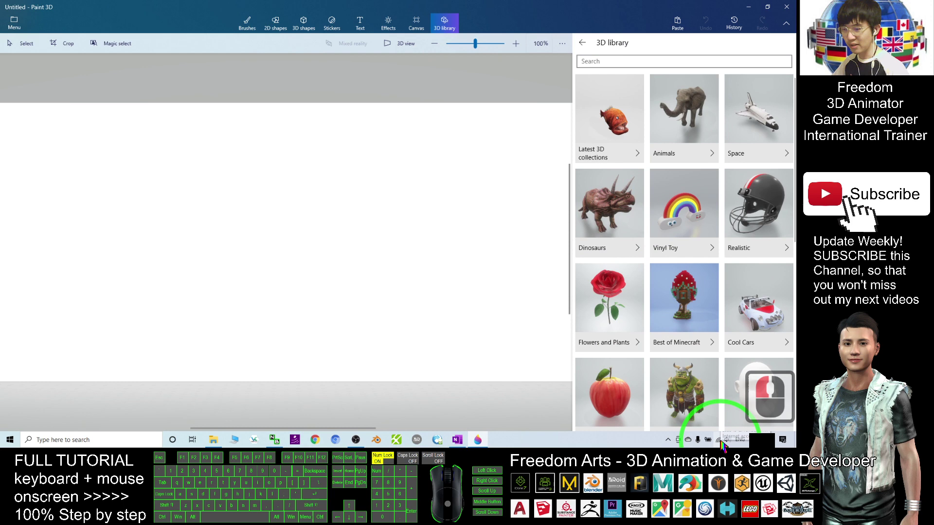
pyautogui.click(620, 62)
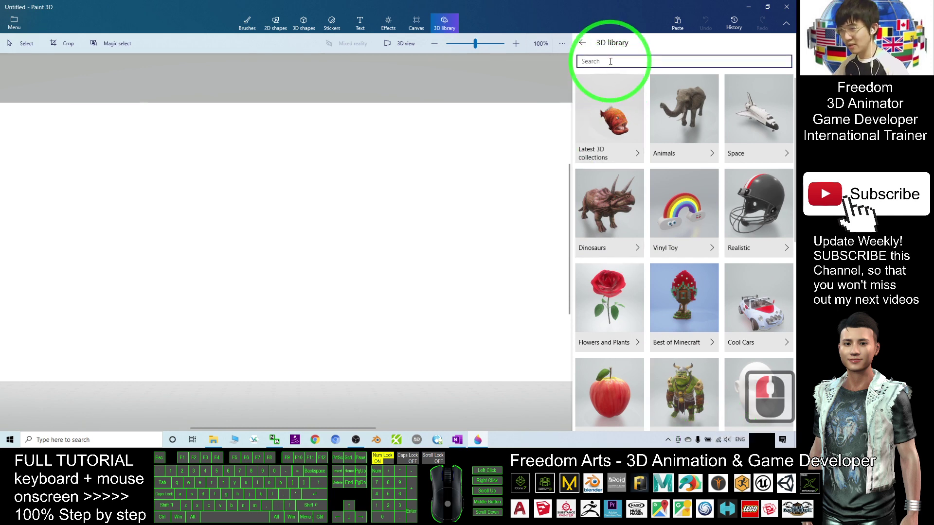
pyautogui.scroll(-7, 676, 190)
pyautogui.scroll(-9, 675, 204)
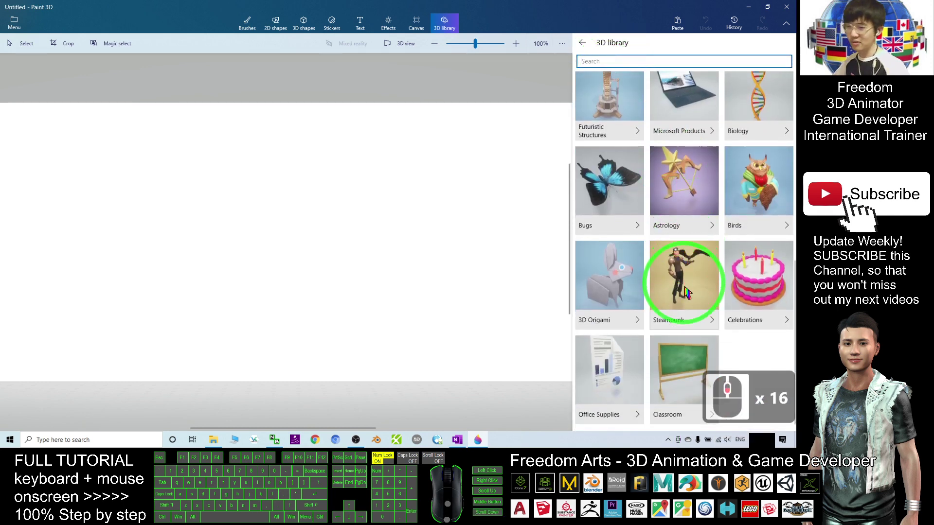
pyautogui.scroll(9, 663, 219)
# - Search the 3D library for 'building', then 'house', browsing each result grid
pyautogui.click(596, 60)
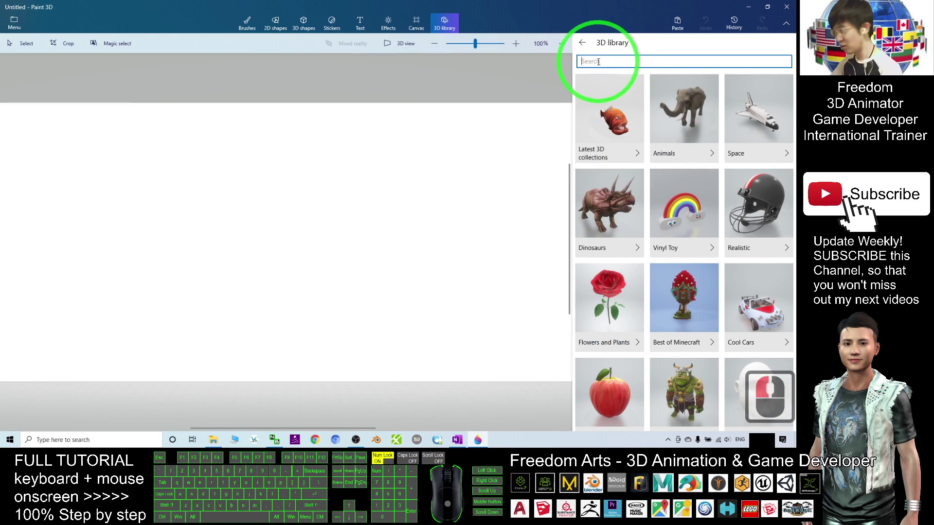
pyautogui.write('building')
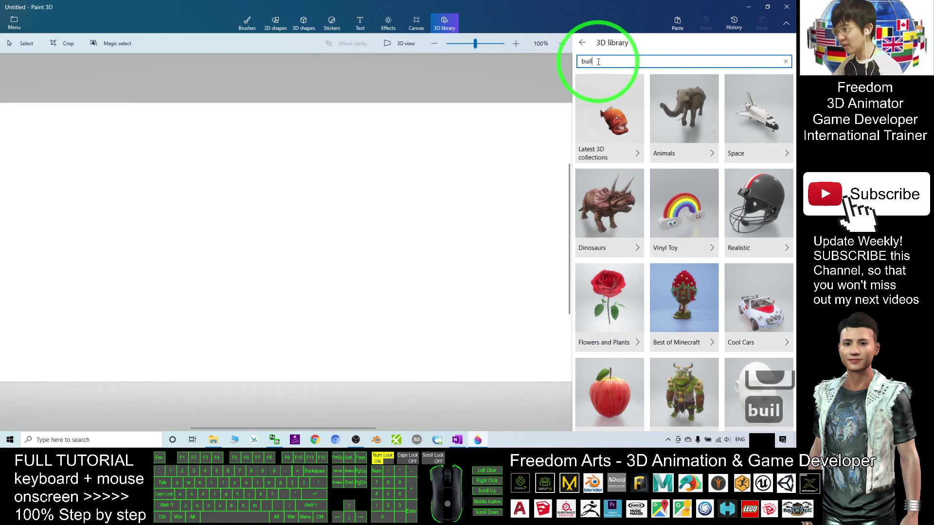
pyautogui.press('Return')
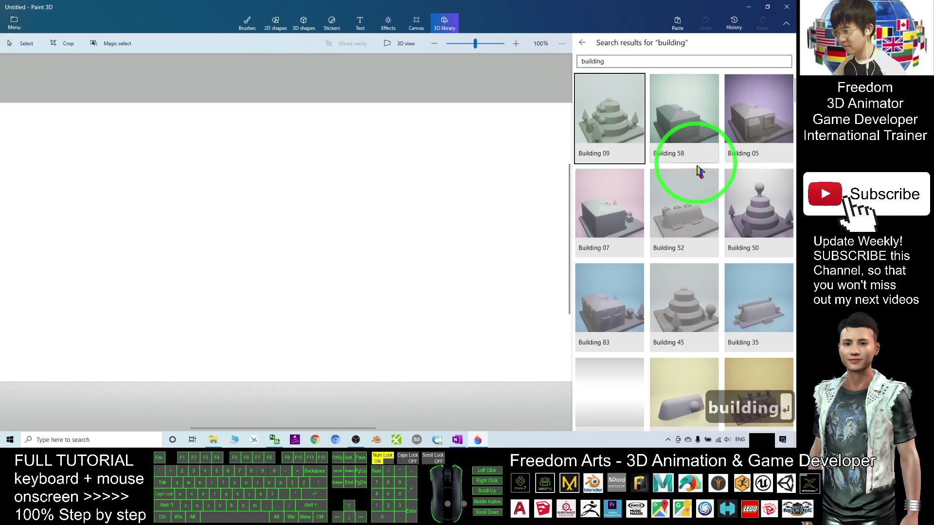
pyautogui.scroll(-4, 684, 236)
pyautogui.scroll(7, 652, 164)
pyautogui.doubleClick(628, 61)
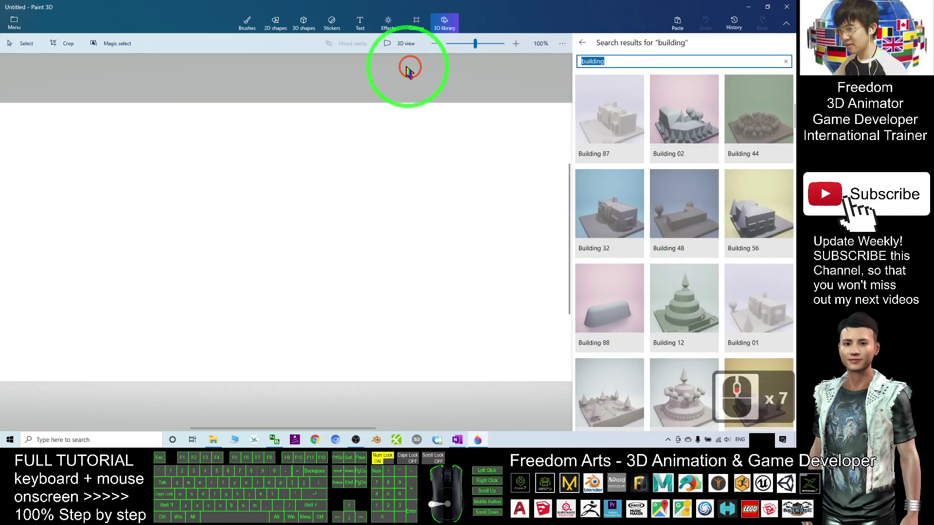
pyautogui.write('house')
pyautogui.press('Return')
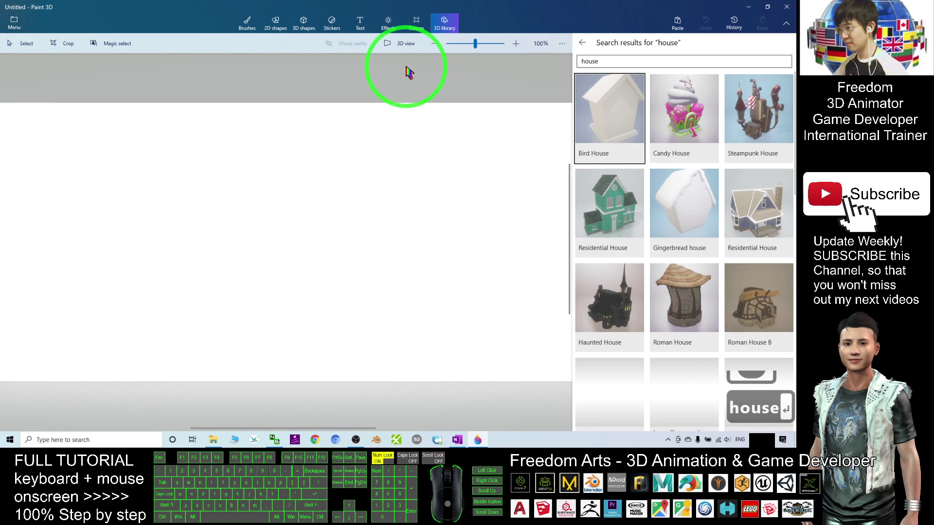
pyautogui.scroll(-4, 633, 209)
pyautogui.scroll(-6, 648, 240)
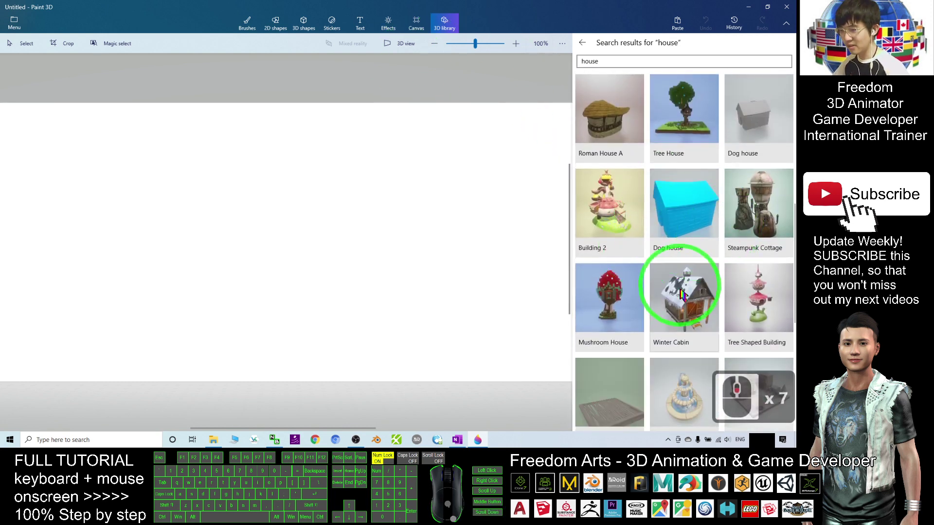
pyautogui.scroll(20, 713, 197)
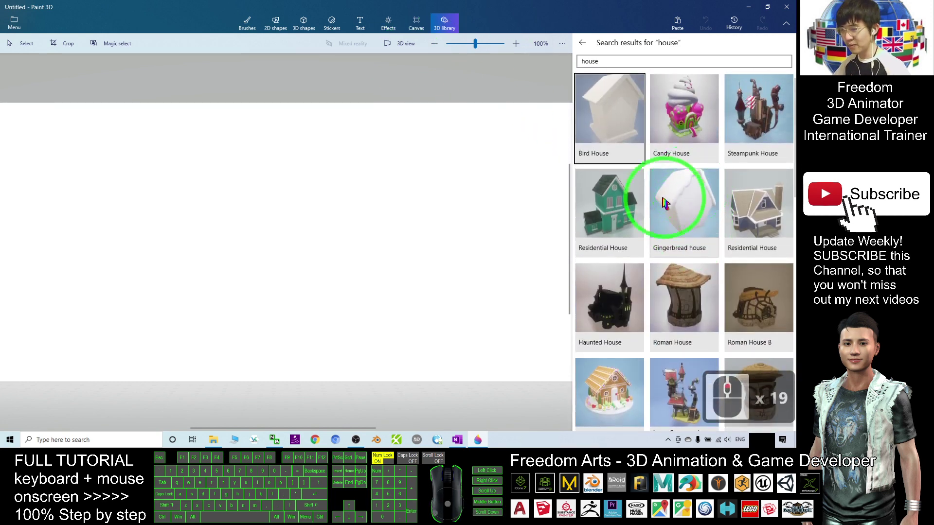
# - Search the 3D library for 'car', then 'tree', scrolling through the results
pyautogui.doubleClick(610, 67)
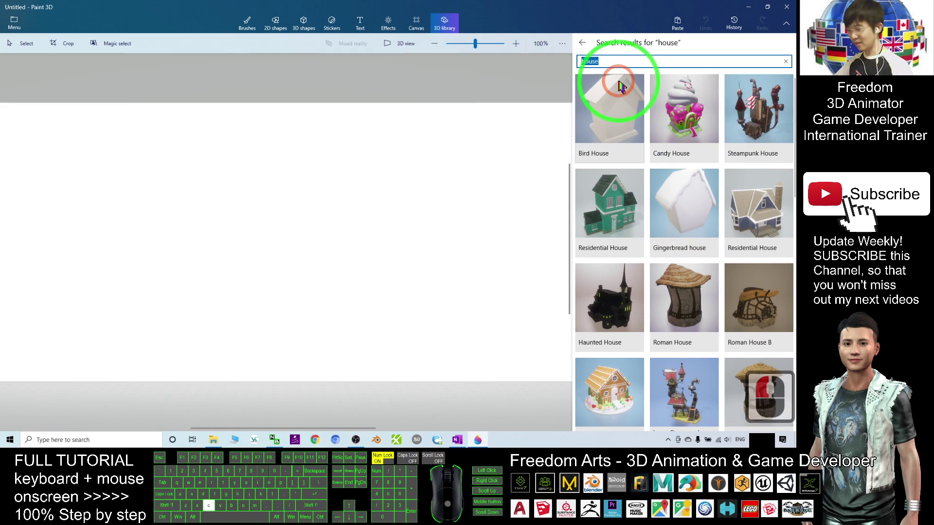
pyautogui.write('car')
pyautogui.press('Return')
pyautogui.scroll(-5, 681, 209)
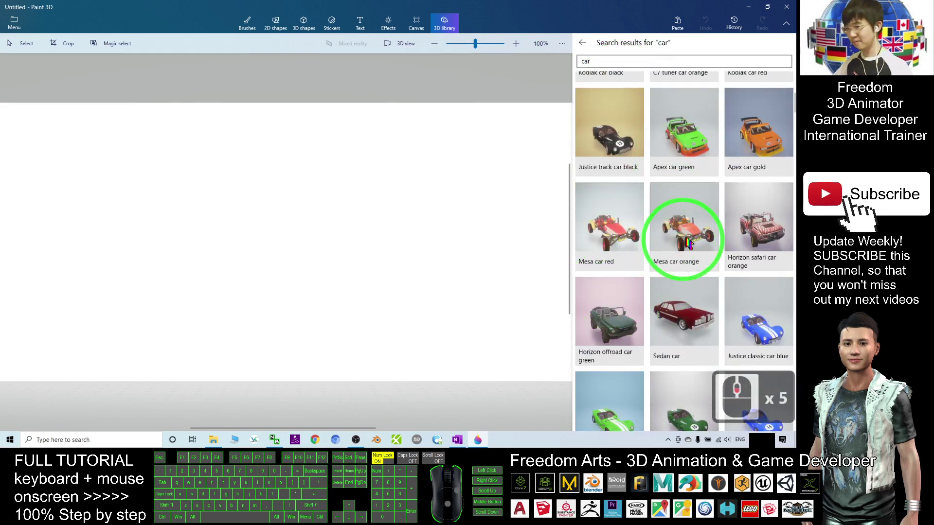
pyautogui.scroll(5, 688, 243)
pyautogui.doubleClick(594, 61)
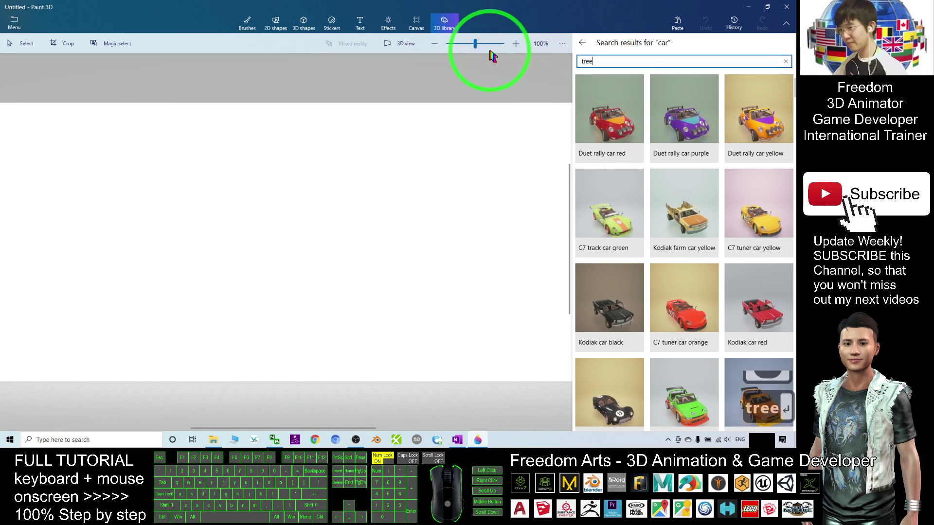
pyautogui.scroll(-5, 709, 209)
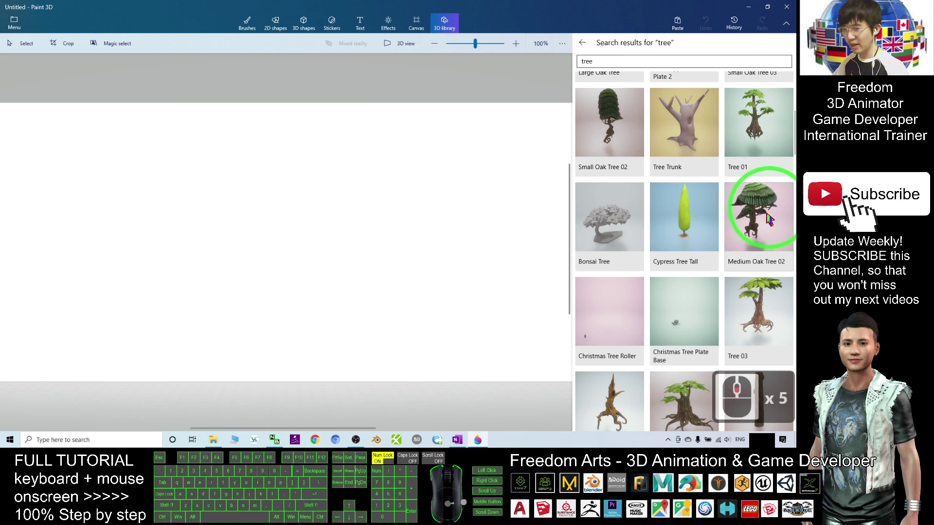
pyautogui.scroll(-16, 769, 219)
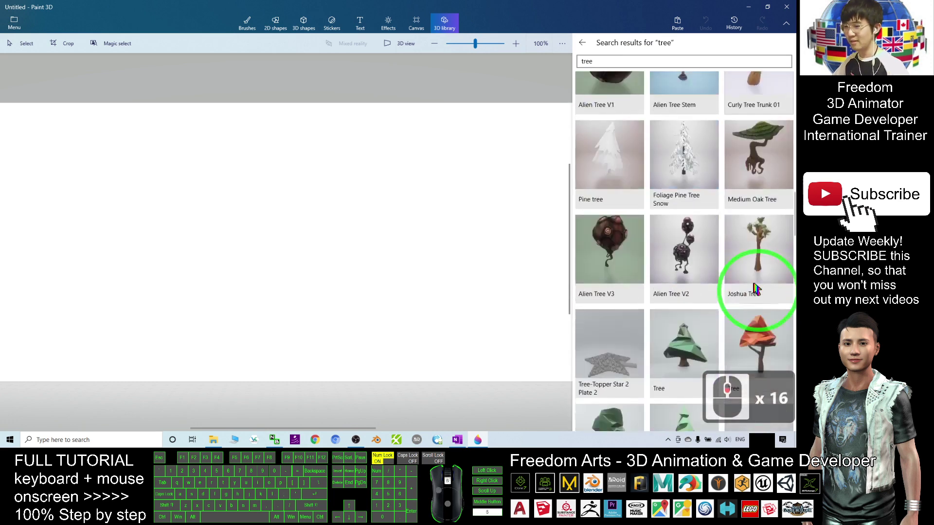
pyautogui.scroll(16, 756, 290)
# - Search the 3D library for 'cat' and browse the cat models
pyautogui.doubleClick(590, 61)
pyautogui.write('cat')
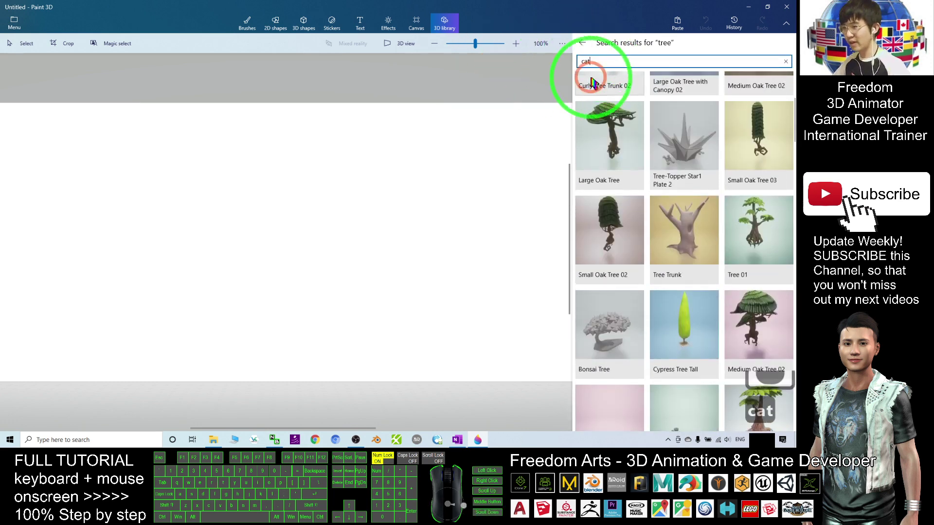
pyautogui.press('Return')
pyautogui.scroll(-4, 704, 234)
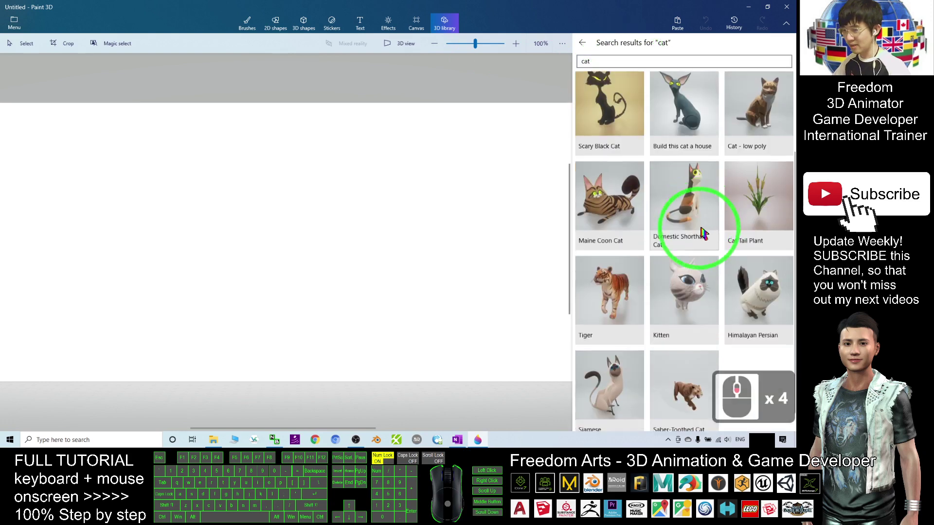
pyautogui.scroll(-1, 704, 233)
pyautogui.scroll(5, 710, 275)
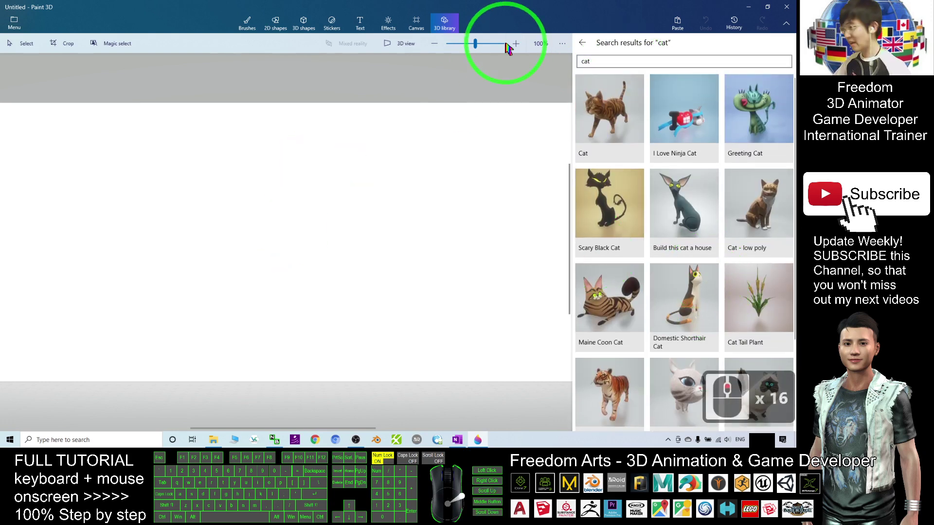
# - Search the library for 'fish' and browse results like Fish, Clown Fish and Leaping Salmon
pyautogui.doubleClick(589, 61)
pyautogui.write('fish')
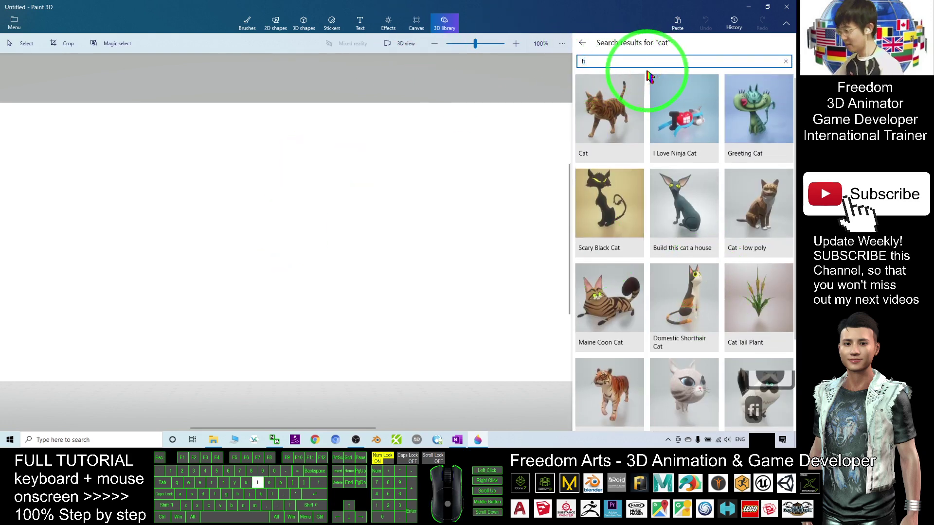
pyautogui.press('Return')
pyautogui.scroll(-3, 650, 265)
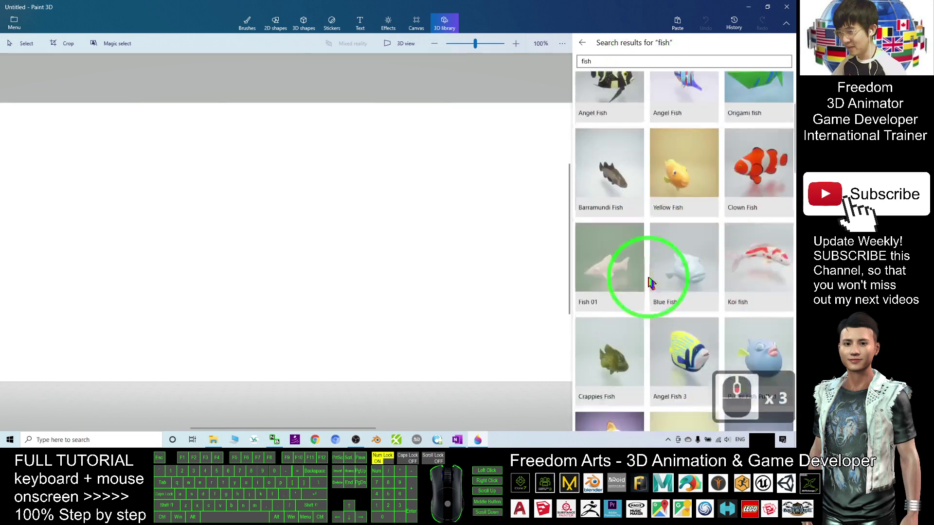
pyautogui.scroll(7, 647, 278)
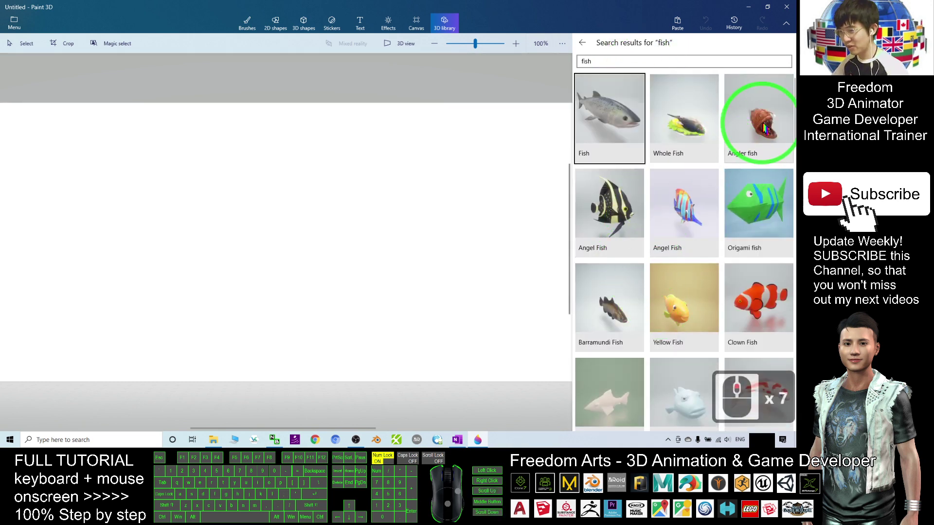
pyautogui.scroll(-6, 725, 221)
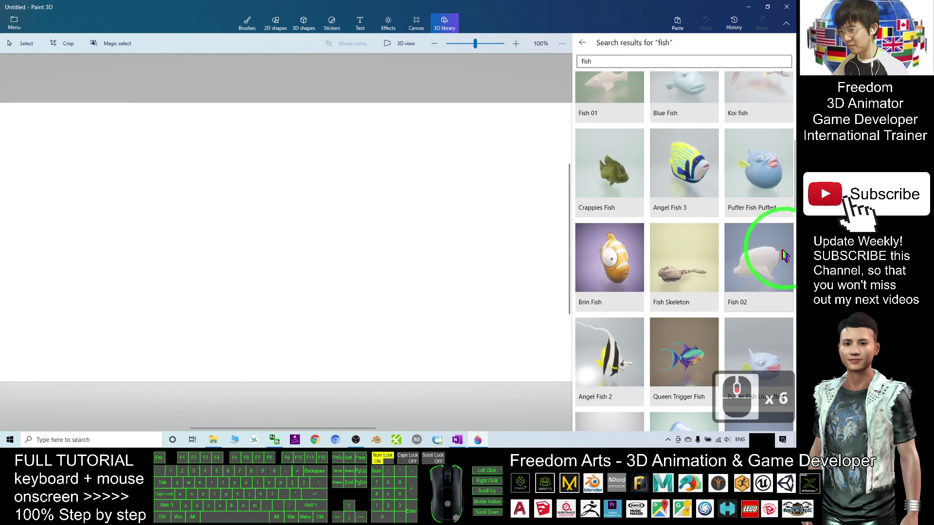
pyautogui.scroll(-3, 747, 289)
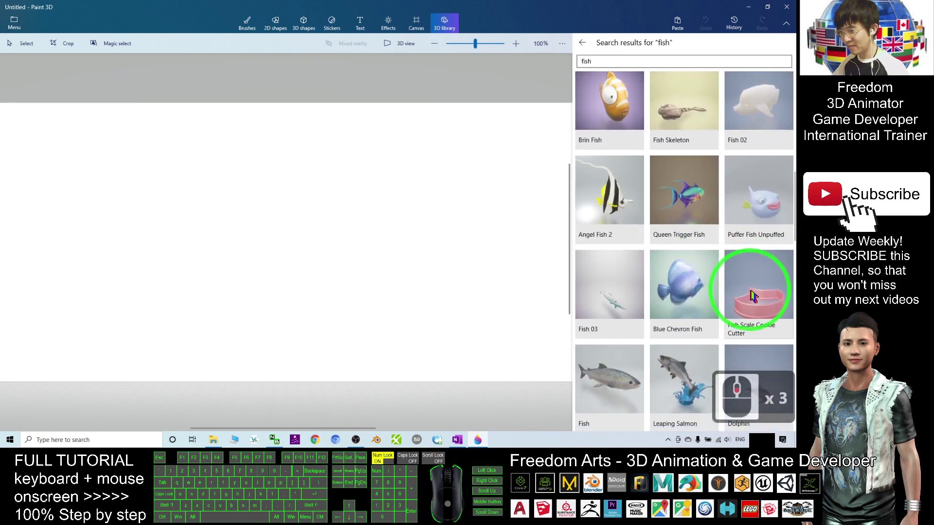
pyautogui.scroll(-5, 679, 244)
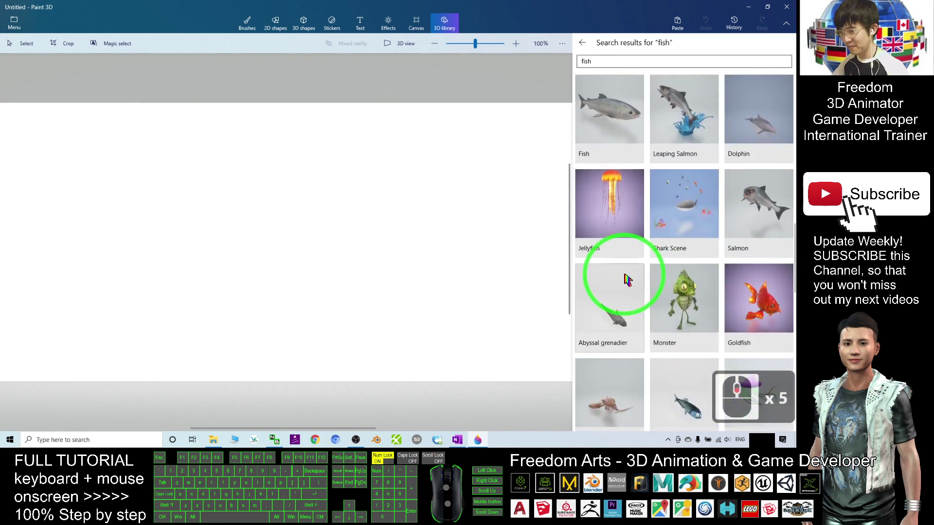
pyautogui.scroll(-4, 709, 239)
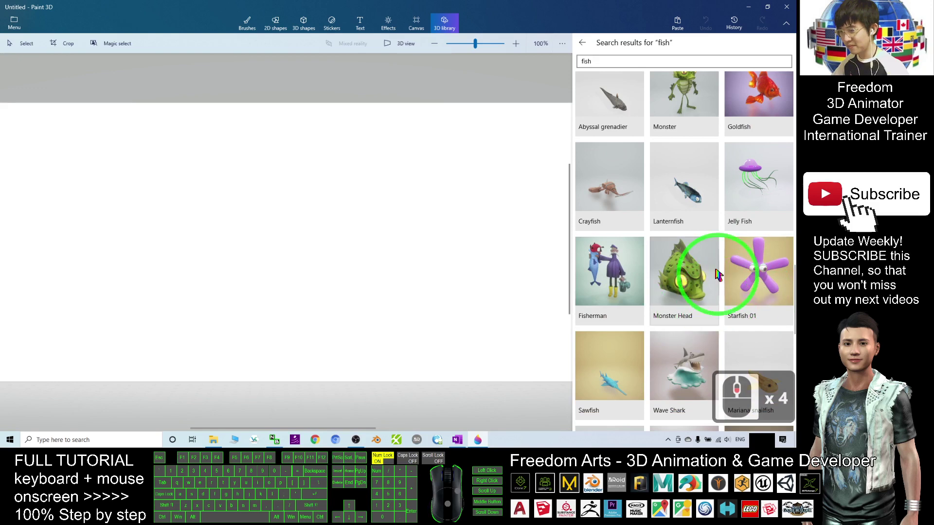
pyautogui.scroll(4, 713, 258)
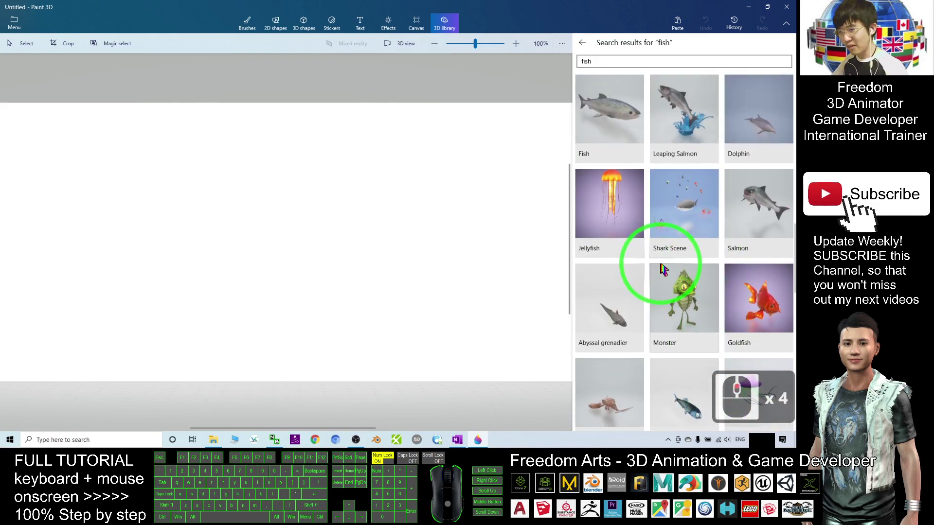
pyautogui.scroll(2, 664, 269)
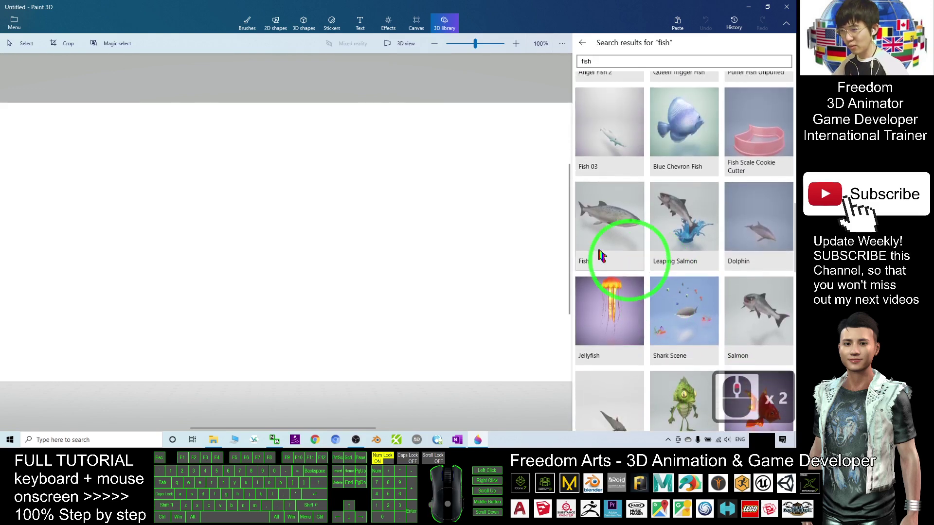
# - Insert the Fish model onto the canvas and orbit it side-on in 3D view
pyautogui.click(625, 221)
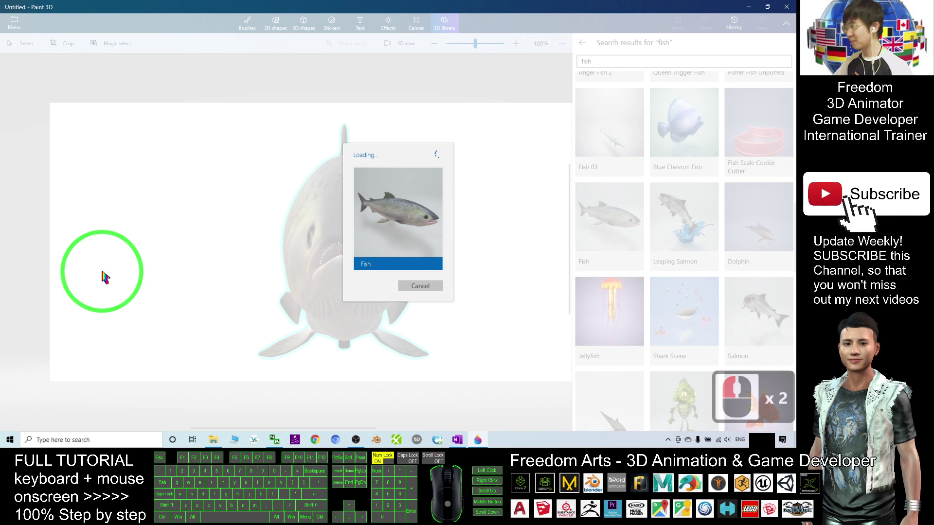
pyautogui.scroll(-2, 303, 261)
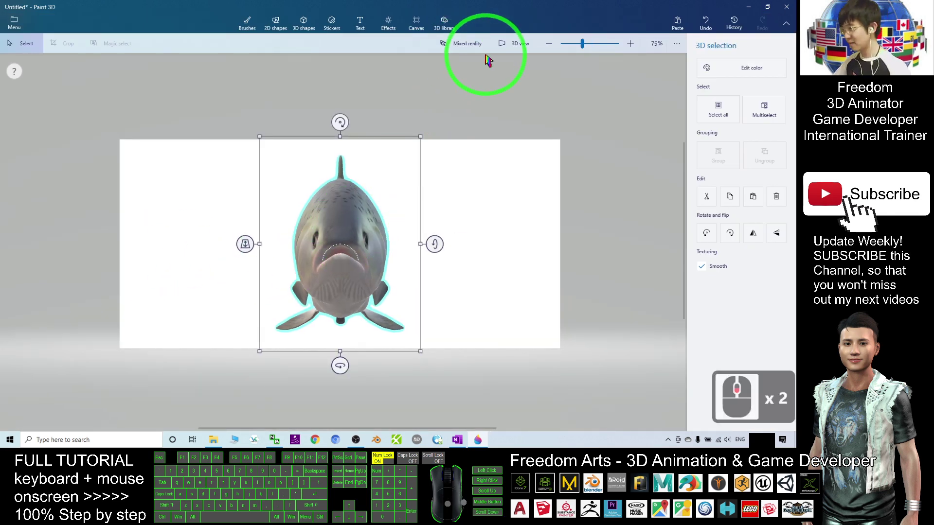
pyautogui.click(514, 46)
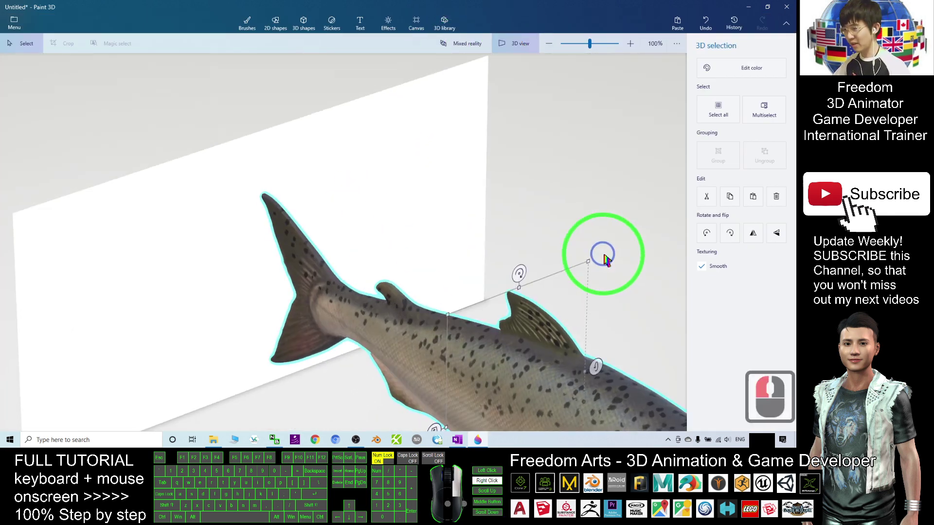
pyautogui.scroll(7, 606, 265)
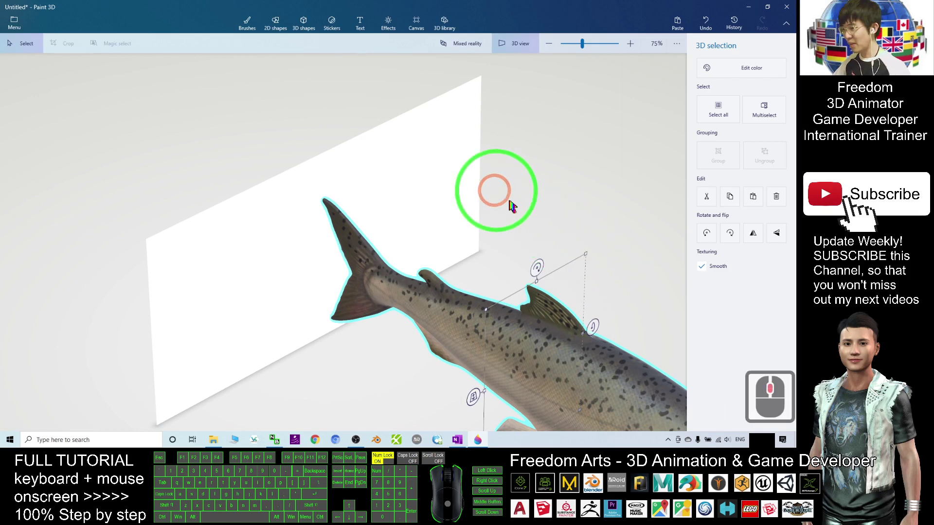
pyautogui.scroll(-4, 569, 236)
pyautogui.moveTo(484, 228); pyautogui.dragTo(563, 230, button='right')
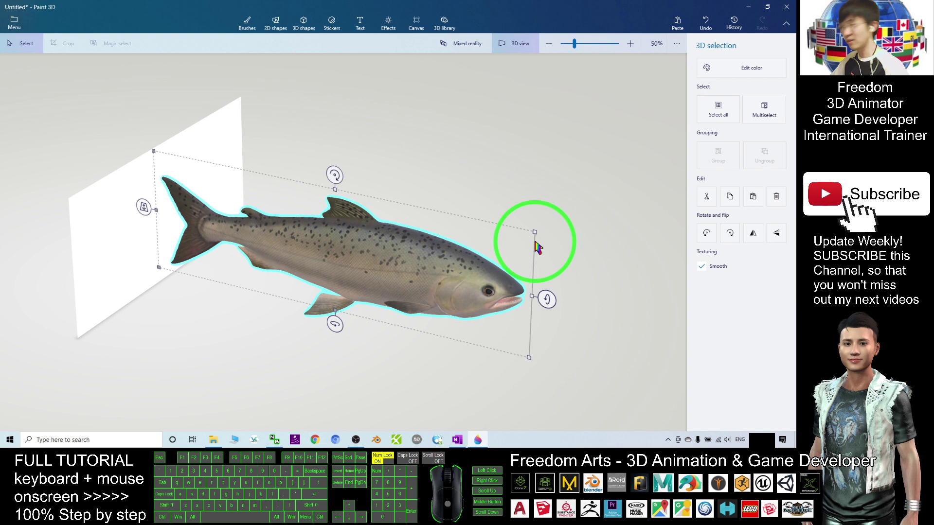
# - Restore the Paint 3D window and bring up the Save as format choices
pyautogui.doubleClick(539, 9)
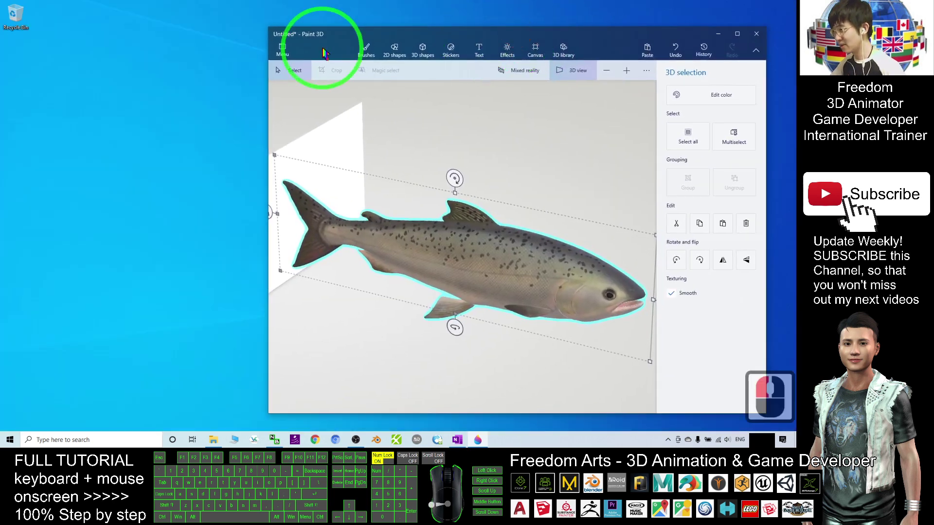
pyautogui.click(282, 49)
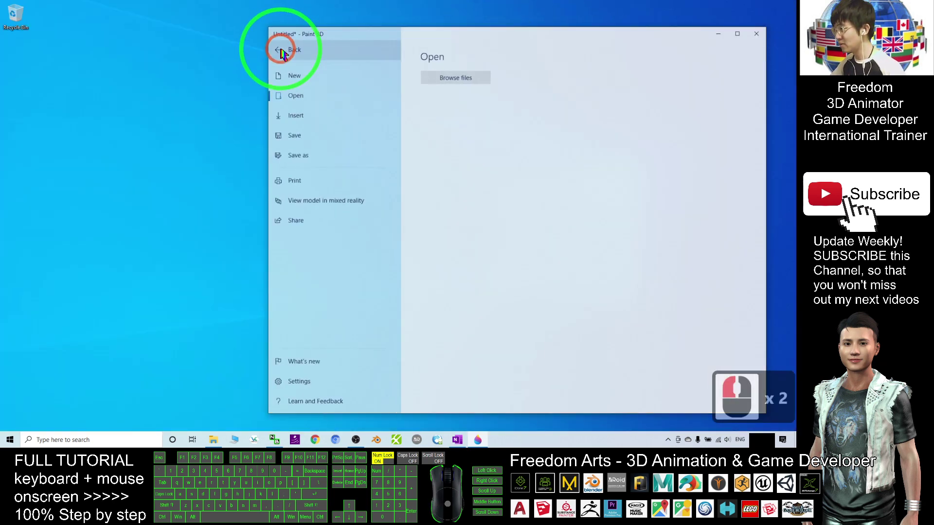
pyautogui.click(298, 161)
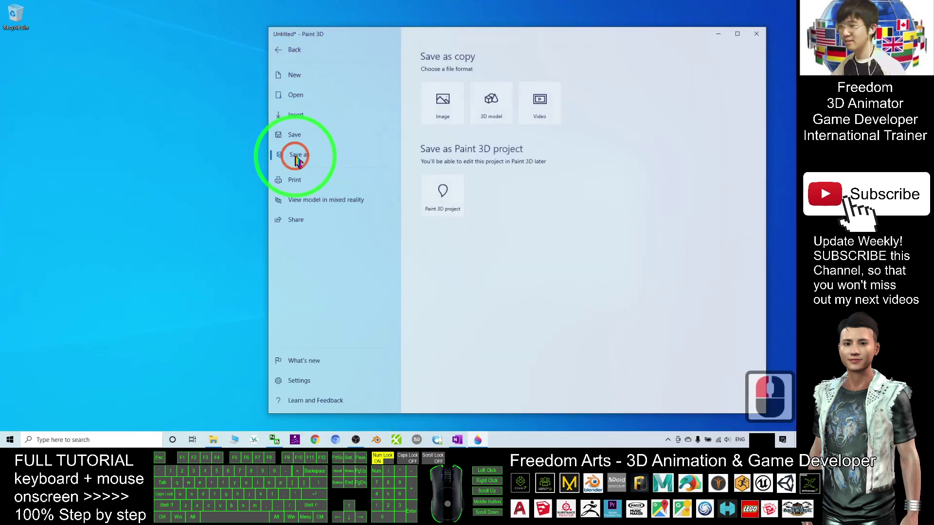
# - Save a copy as a 3D model in FBX format named fish01 on the Desktop
pyautogui.click(497, 111)
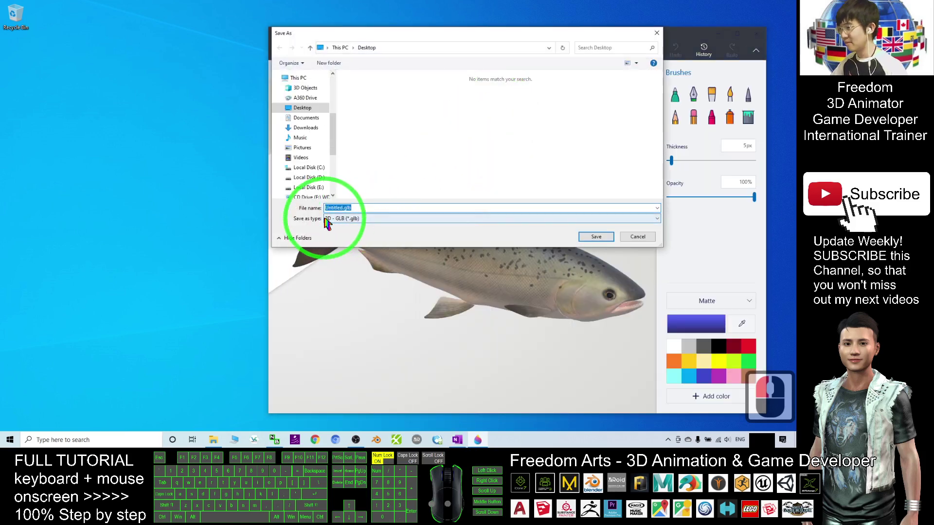
pyautogui.click(352, 219)
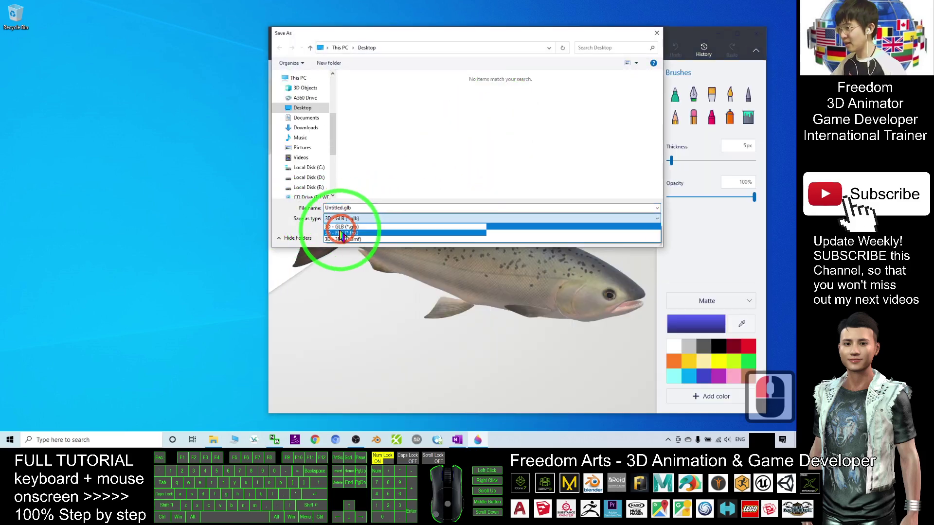
pyautogui.click(348, 235)
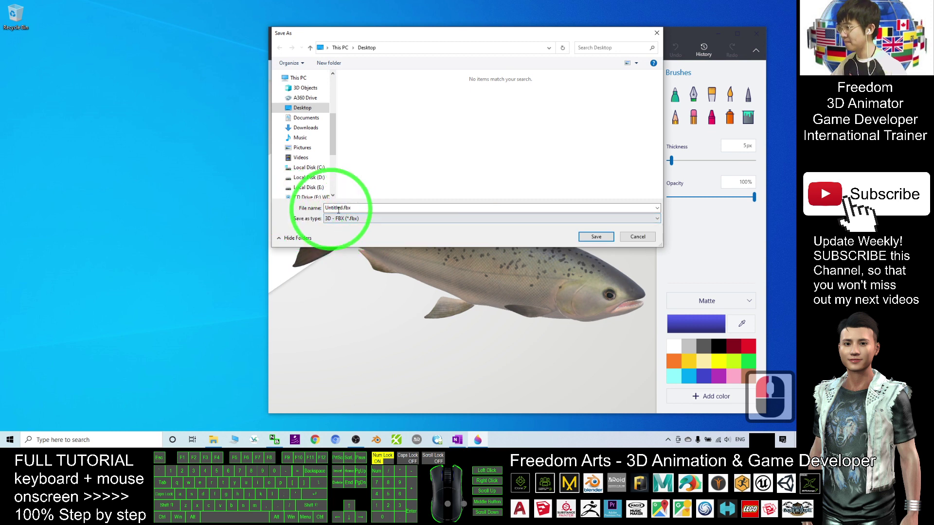
pyautogui.doubleClick(368, 208)
pyautogui.write('fish01')
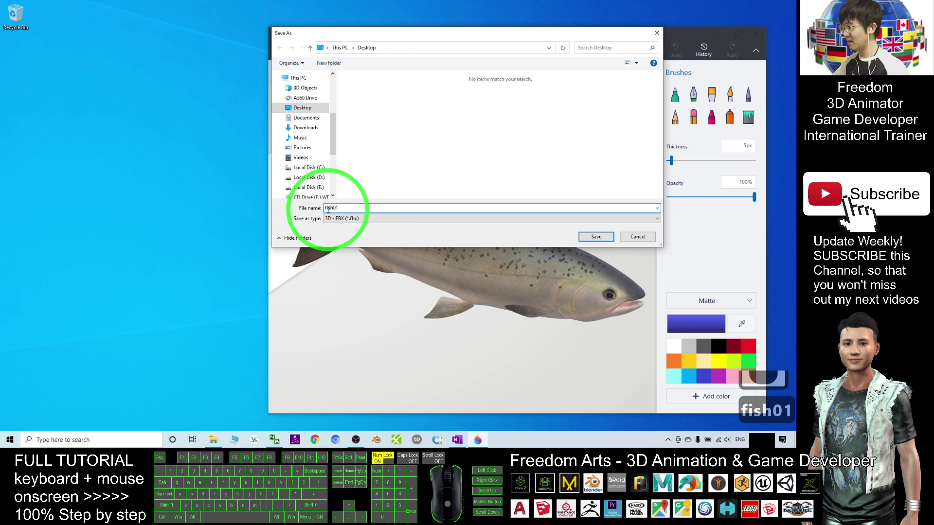
pyautogui.click(300, 107)
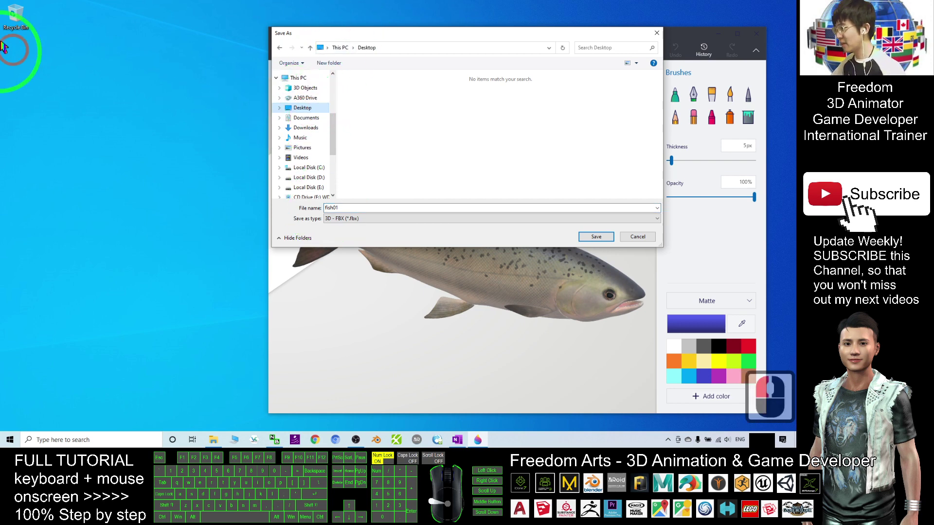
pyautogui.click(598, 237)
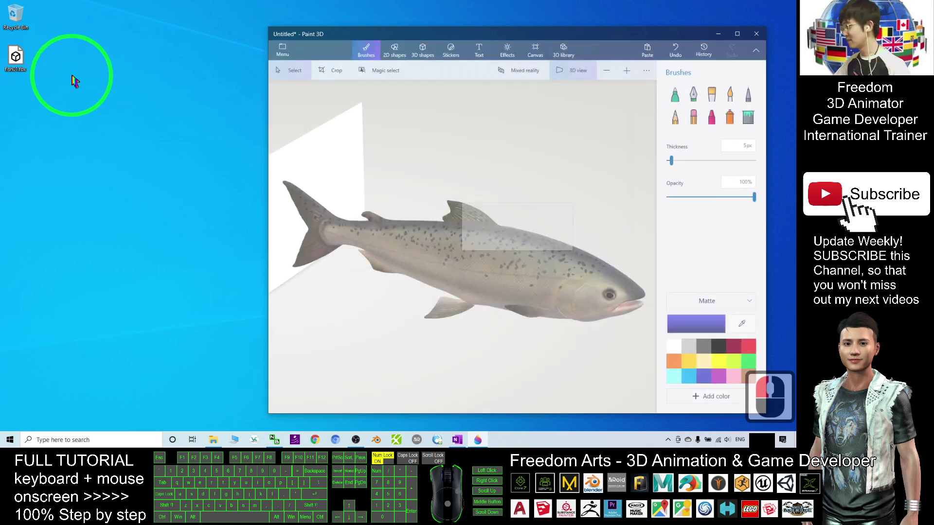
pyautogui.click(16, 58)
pyautogui.doubleClick(16, 57)
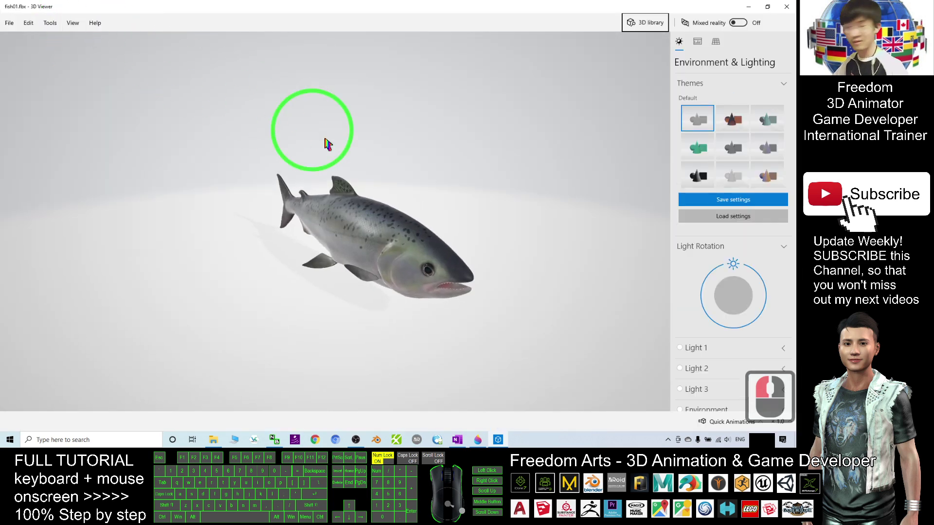
pyautogui.moveTo(443, 292); pyautogui.dragTo(488, 292, button='right')
pyautogui.moveTo(488, 292); pyautogui.dragTo(424, 284)
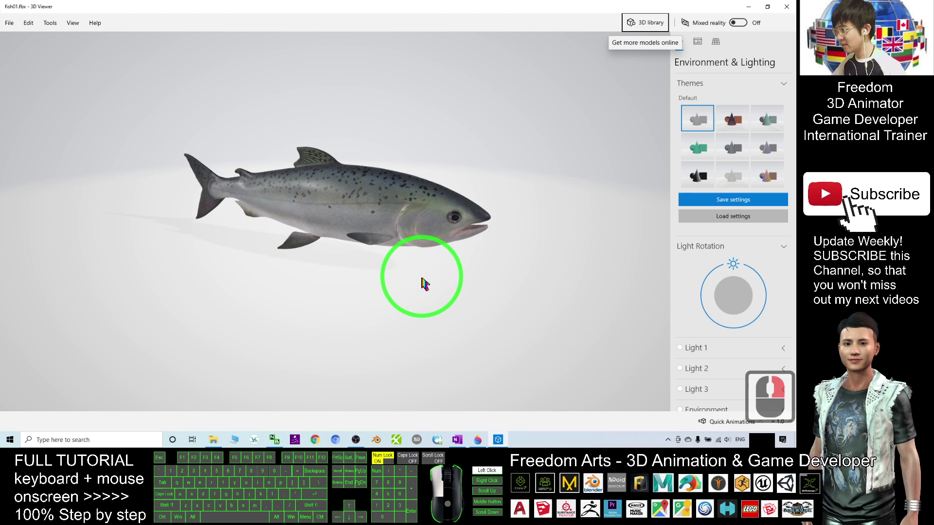
pyautogui.scroll(5, 434, 254)
pyautogui.scroll(-3, 506, 270)
pyautogui.moveTo(506, 271); pyautogui.dragTo(668, 6)
# - Close the 3D Viewer preview and dismiss the Wi-Fi network list
pyautogui.click(785, 7)
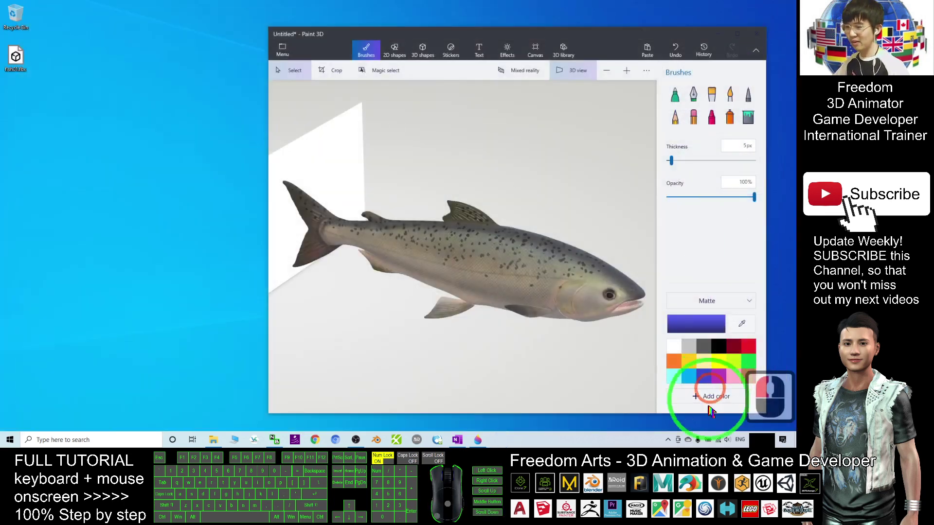
pyautogui.click(708, 440)
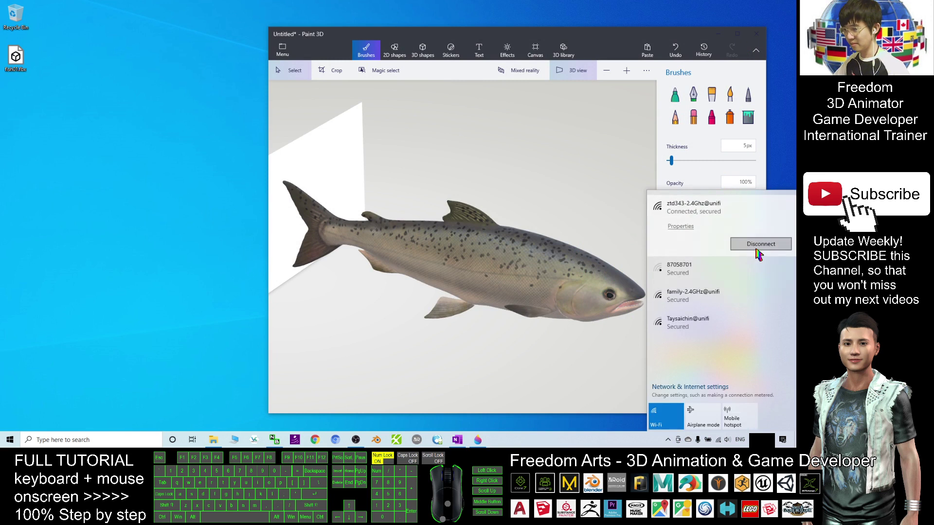
pyautogui.click(304, 305)
# - Search for 'maya' and launch Maya 2019, minimizing its output log once it loads
pyautogui.click(78, 438)
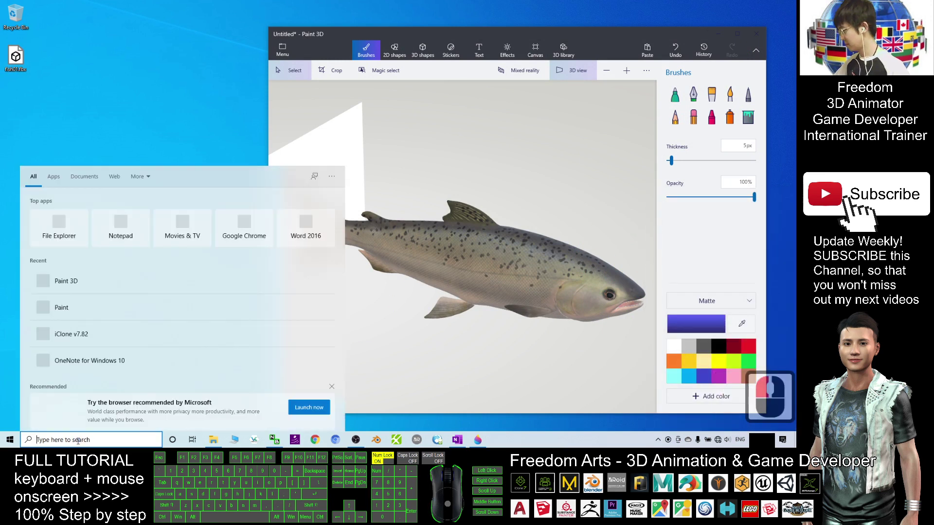
pyautogui.write('maya')
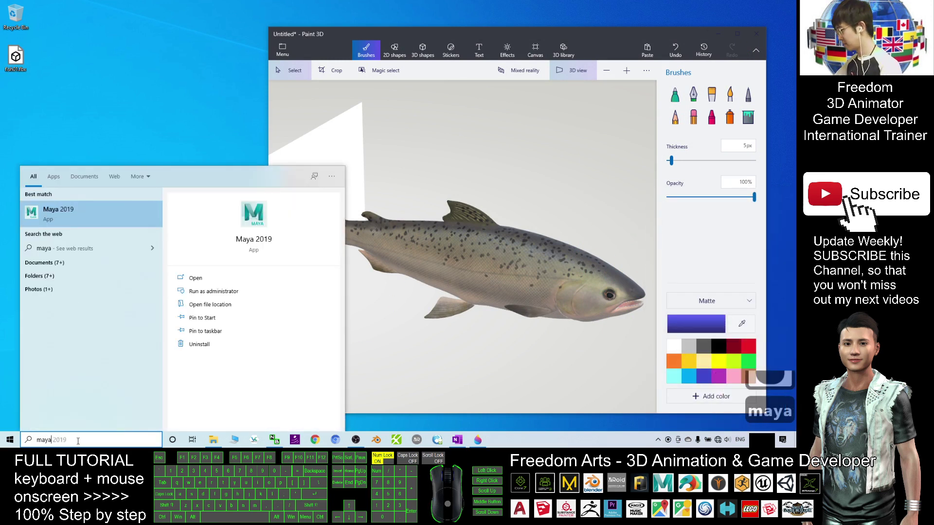
pyautogui.click(80, 212)
pyautogui.moveTo(731, 49); pyautogui.dragTo(665, 44)
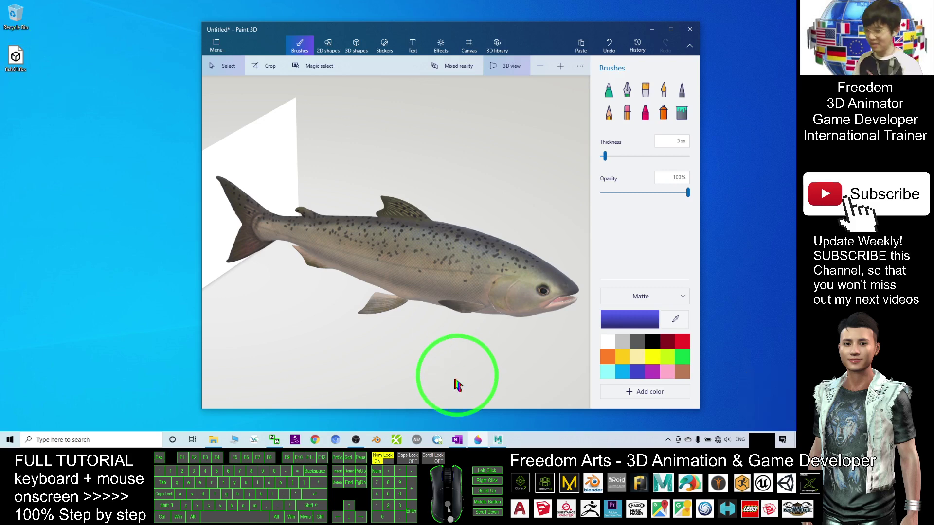
pyautogui.click(498, 441)
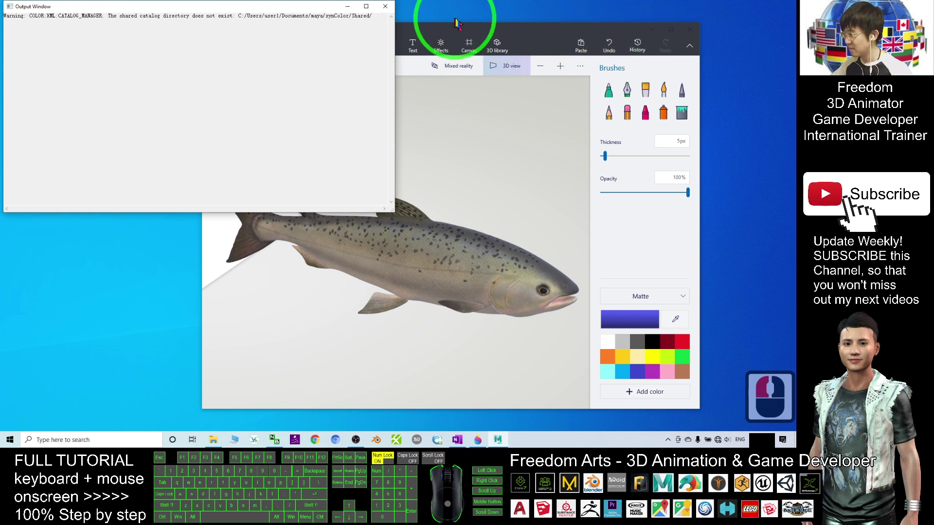
pyautogui.click(353, 7)
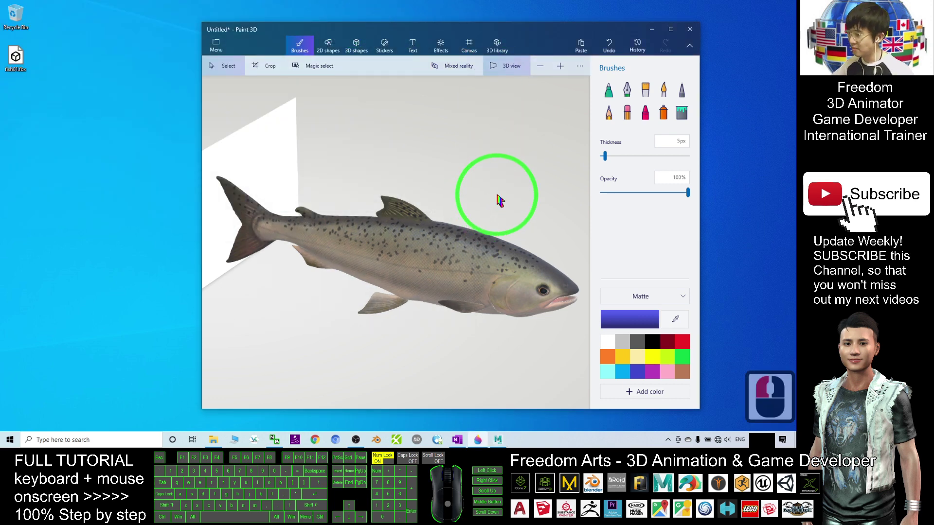
pyautogui.click(498, 440)
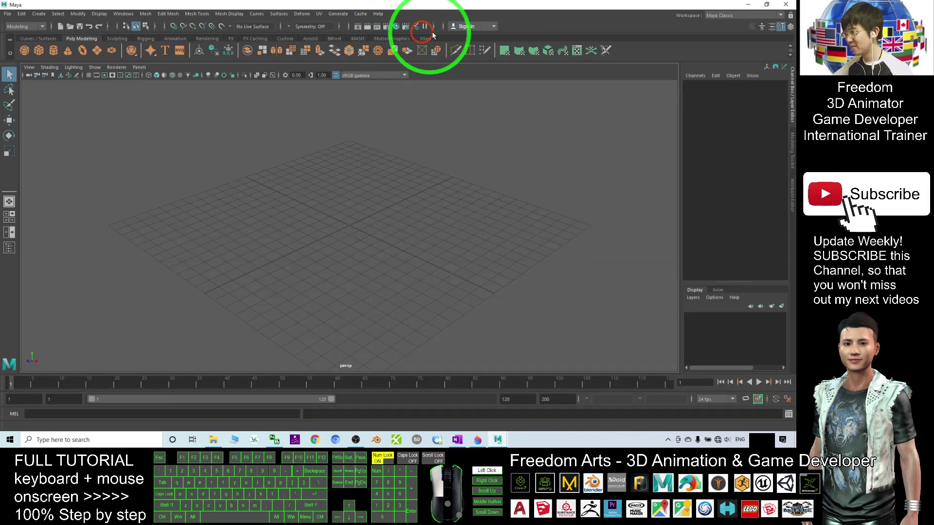
# - Restore Maya, close the What's New Highlight Settings dialog, and drag fish01.fbx into the viewport
pyautogui.click(438, 25)
pyautogui.doubleClick(395, 5)
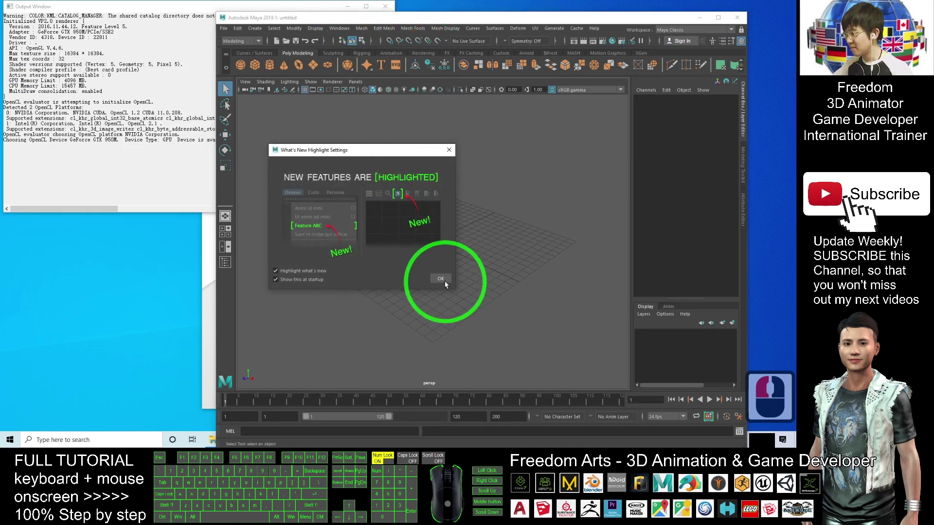
pyautogui.click(414, 252)
pyautogui.click(354, 11)
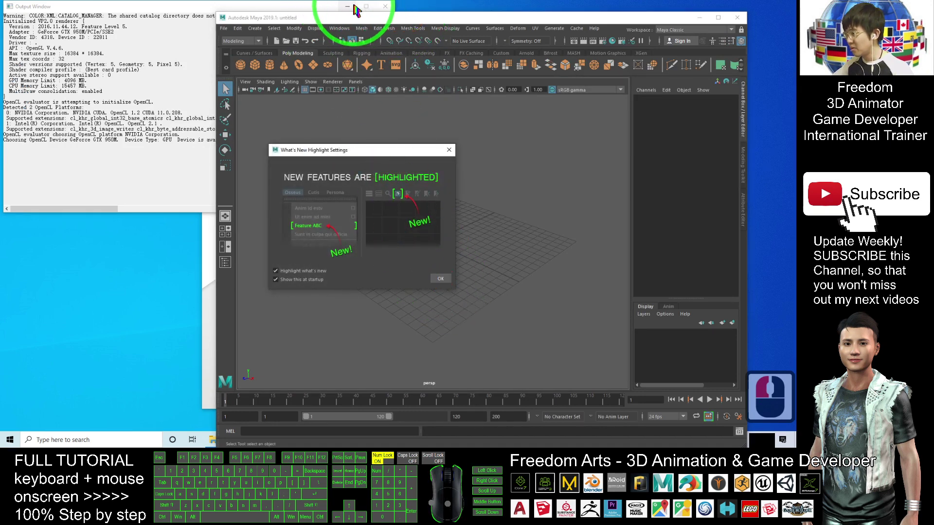
pyautogui.click(354, 7)
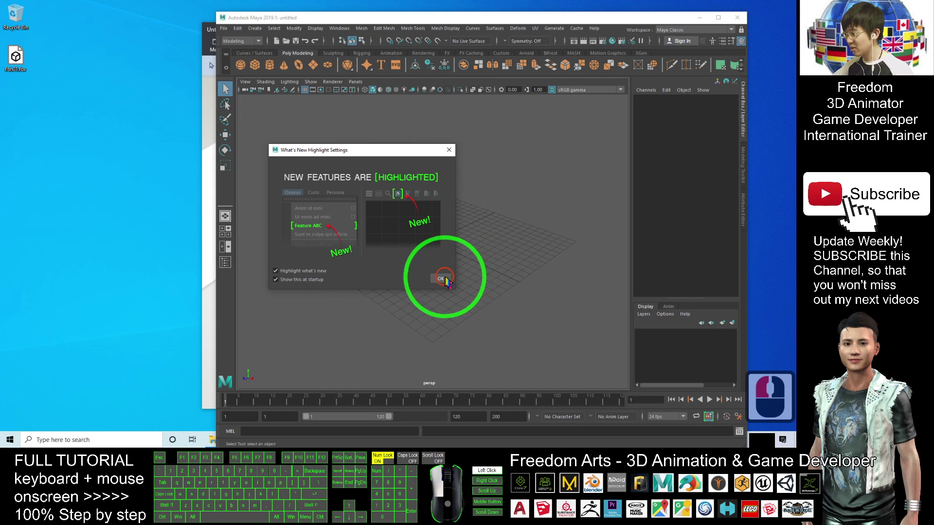
pyautogui.click(449, 151)
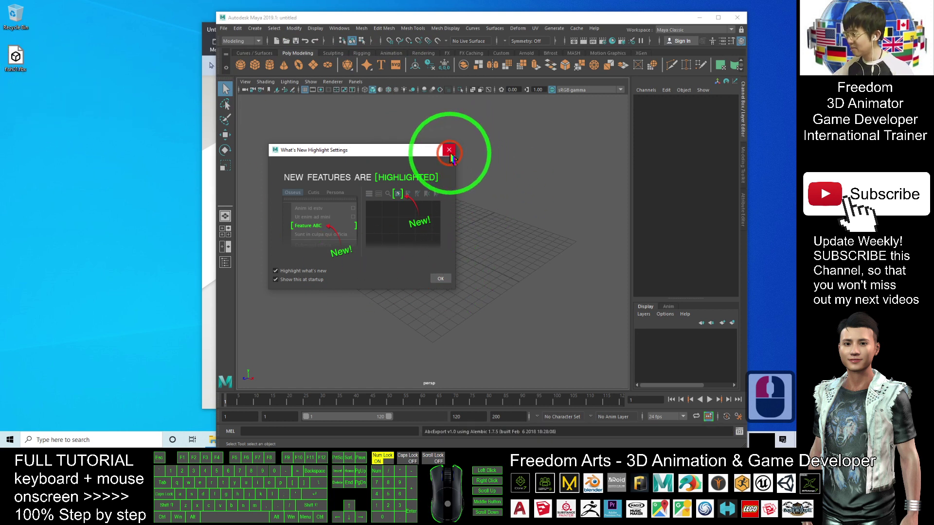
pyautogui.moveTo(16, 57); pyautogui.dragTo(432, 243)
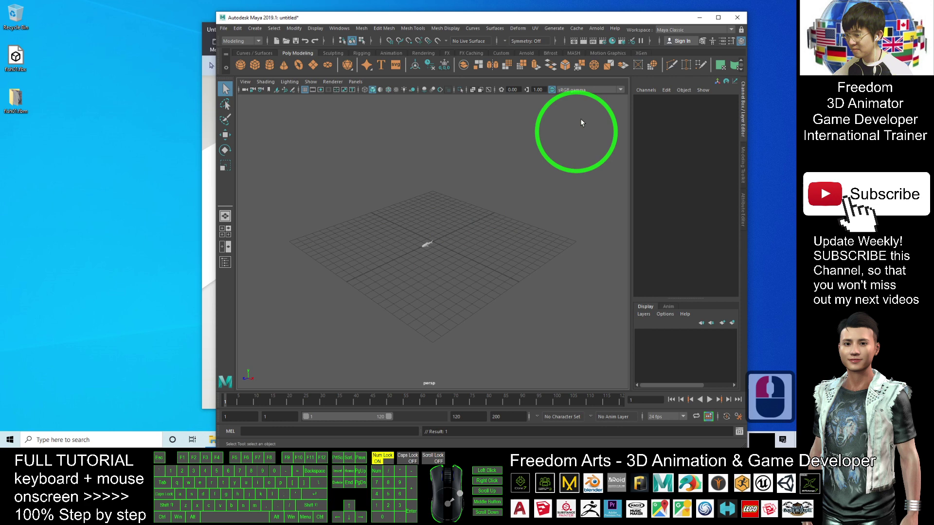
# - Maximize Maya, frame the salmon large in the viewport, and switch to textured display
pyautogui.click(719, 19)
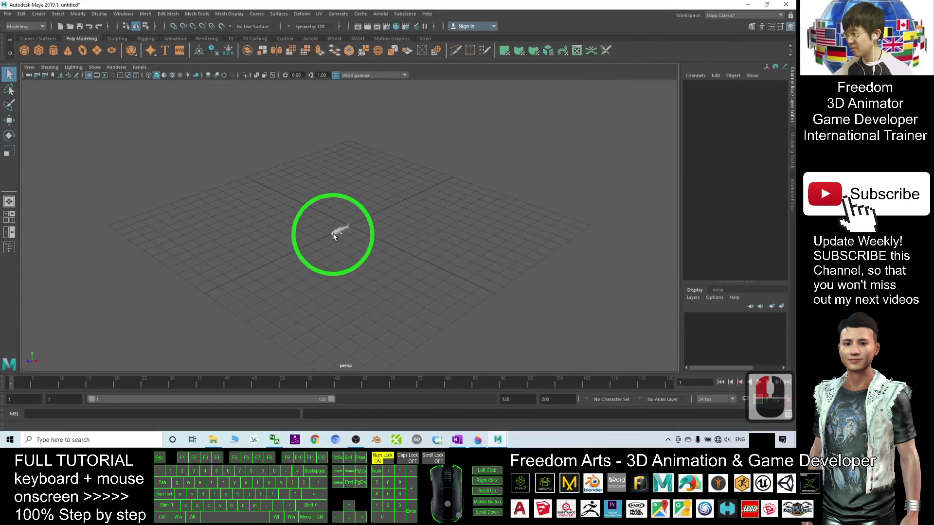
pyautogui.scroll(12, 283, 235)
pyautogui.moveTo(299, 253)
pyautogui.keyDown('alt'); pyautogui.mouseDown()
pyautogui.moveTo(273, 267)
pyautogui.moveTo(319, 244)
pyautogui.moveTo(307, 257)
pyautogui.mouseUp(); pyautogui.keyUp('alt')
pyautogui.keyDown('alt'); pyautogui.moveTo(282, 285); pyautogui.dragTo(393, 251, button='middle'); pyautogui.keyUp('alt')
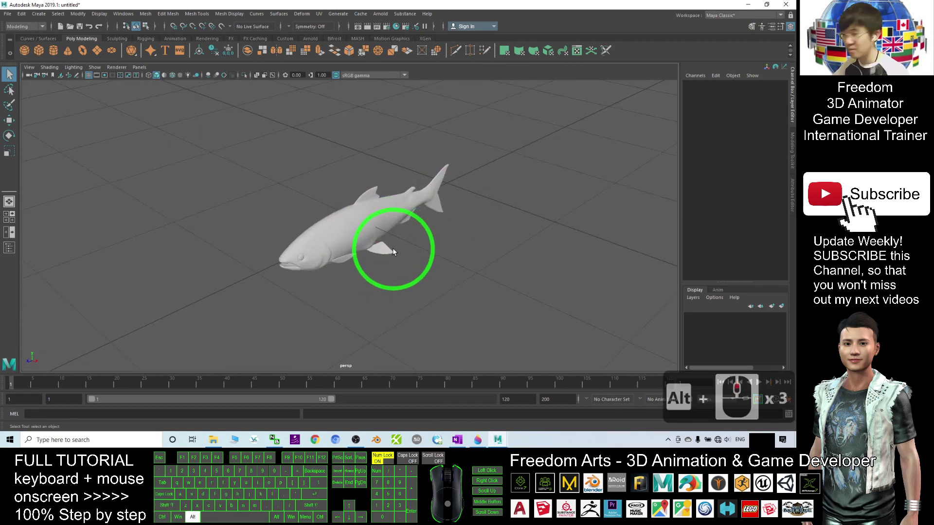
pyautogui.scroll(2, 367, 232)
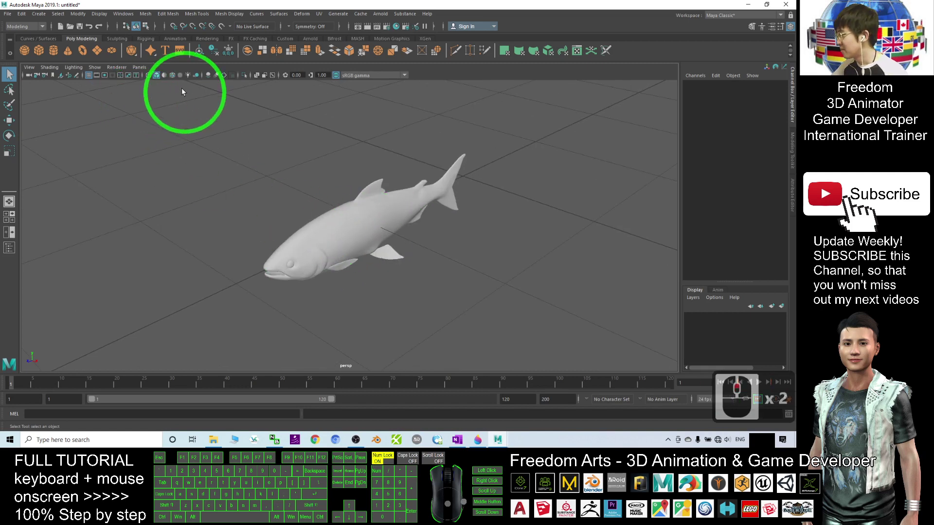
pyautogui.click(181, 76)
pyautogui.scroll(1, 410, 186)
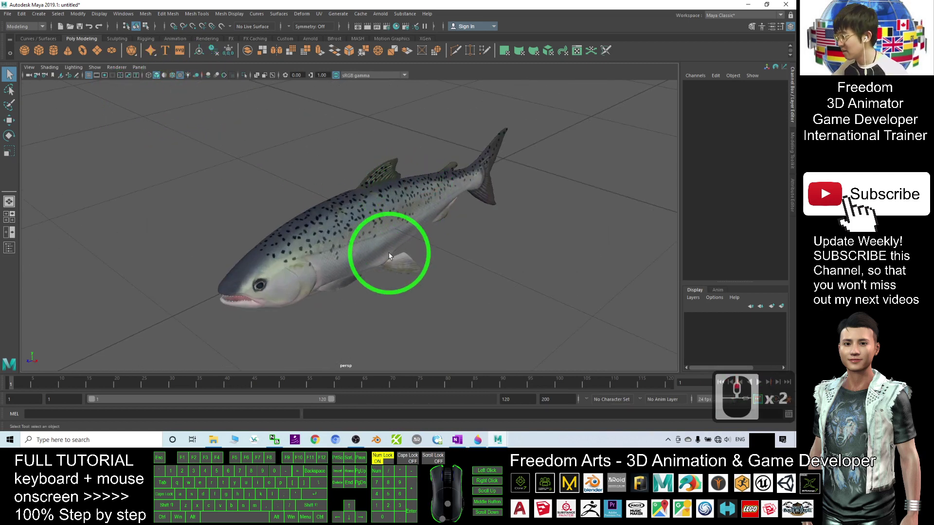
pyautogui.scroll(1, 390, 256)
pyautogui.keyDown('alt'); pyautogui.moveTo(389, 257); pyautogui.dragTo(279, 255); pyautogui.keyUp('alt')
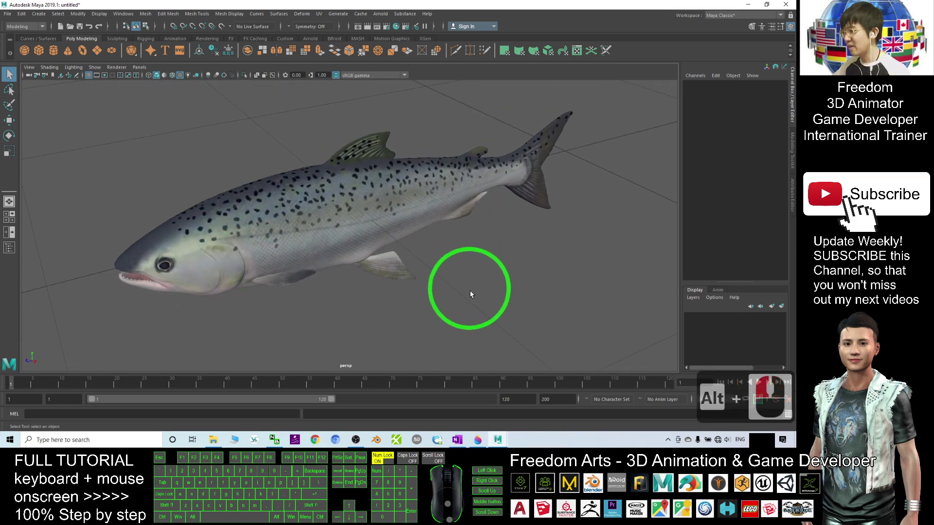
# - Return to Paint 3D maximized and reopen the 3D library's 'fish' results
pyautogui.click(478, 440)
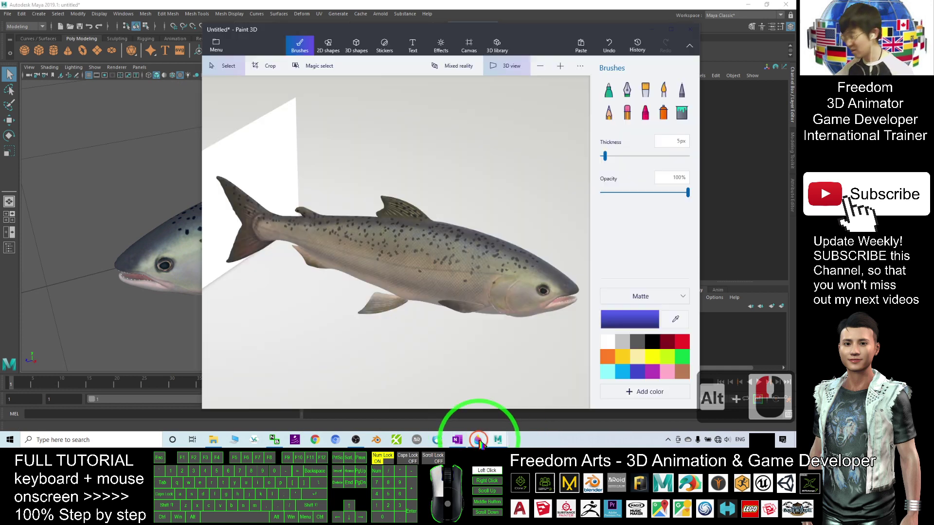
pyautogui.click(670, 29)
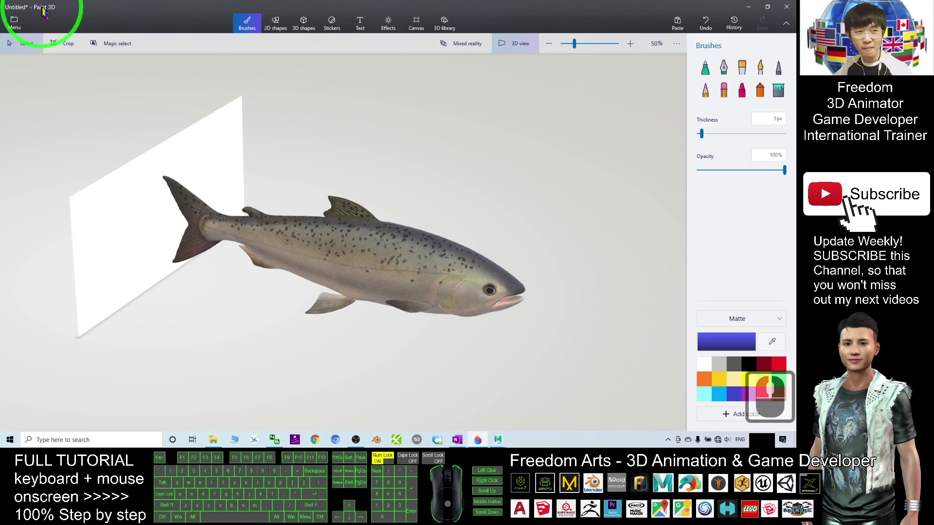
pyautogui.click(443, 23)
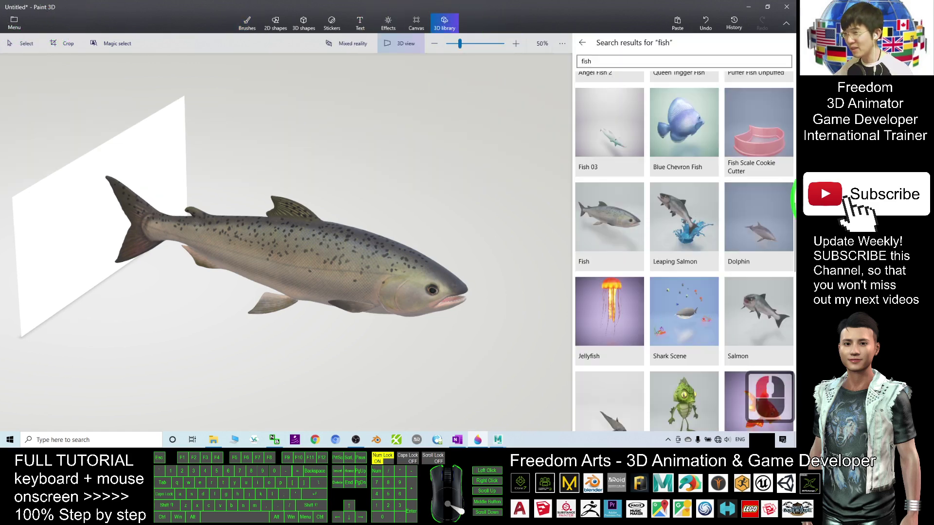
pyautogui.scroll(-17, 682, 218)
pyautogui.scroll(9, 651, 88)
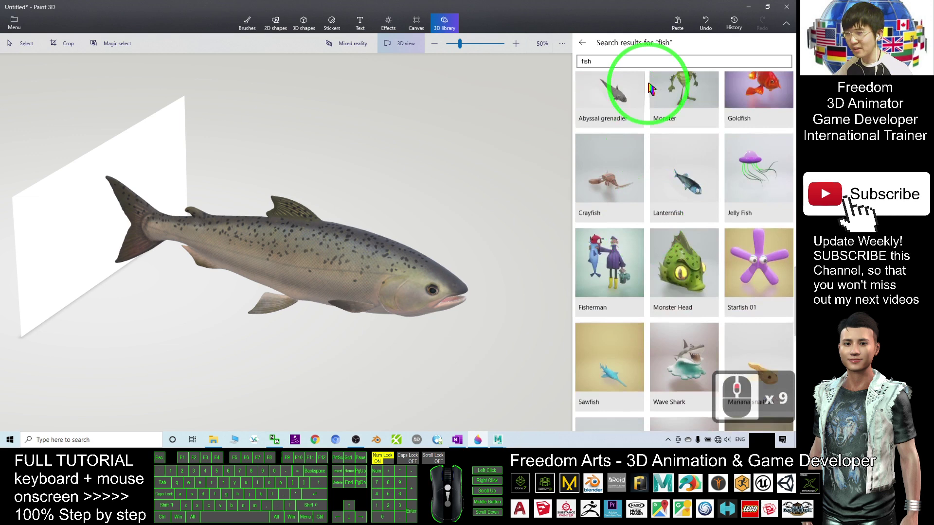
pyautogui.scroll(4, 651, 89)
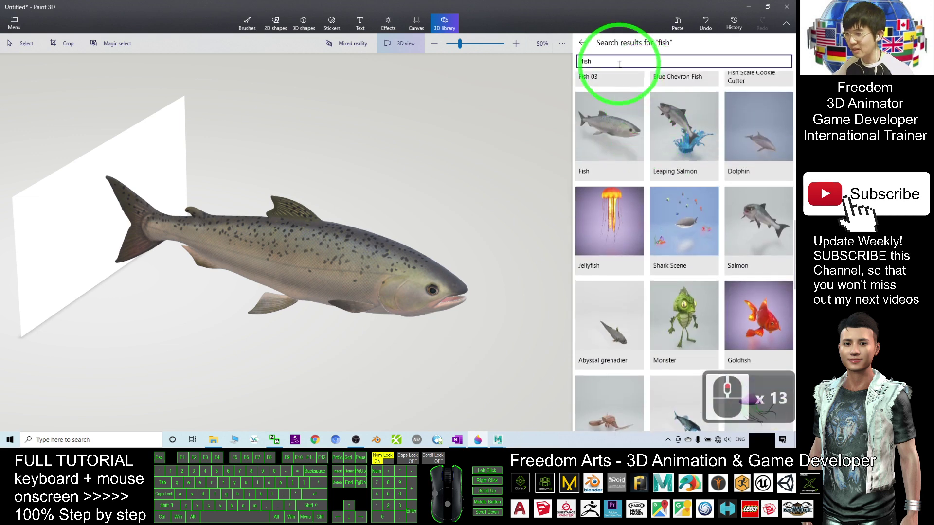
# - Minimize Paint 3D and zoom Maya's persp viewport in on the spotted salmon
pyautogui.click(748, 8)
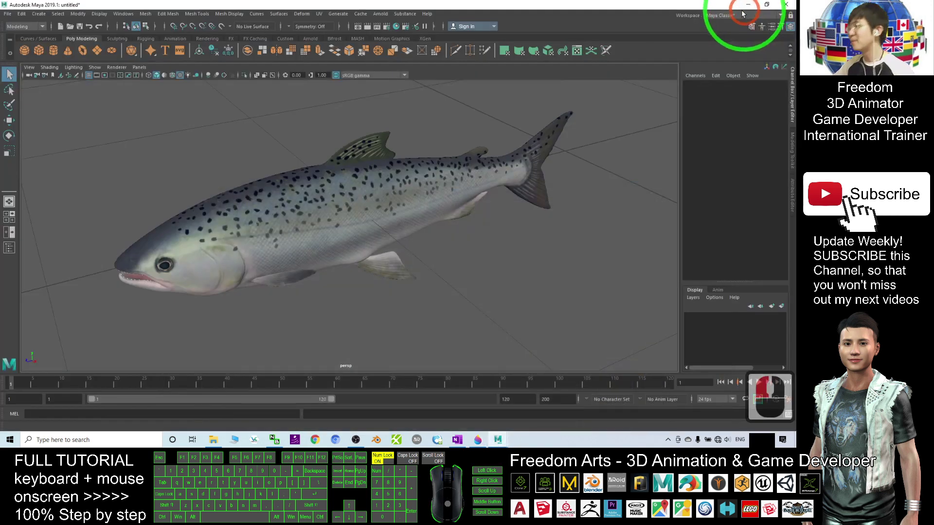
pyautogui.scroll(2, 344, 197)
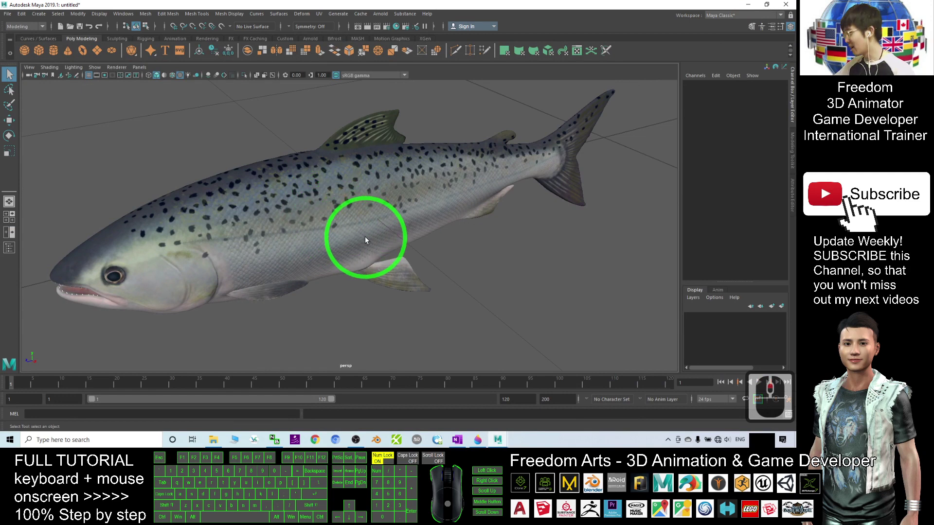
pyautogui.scroll(-2, 397, 238)
pyautogui.scroll(3, 397, 238)
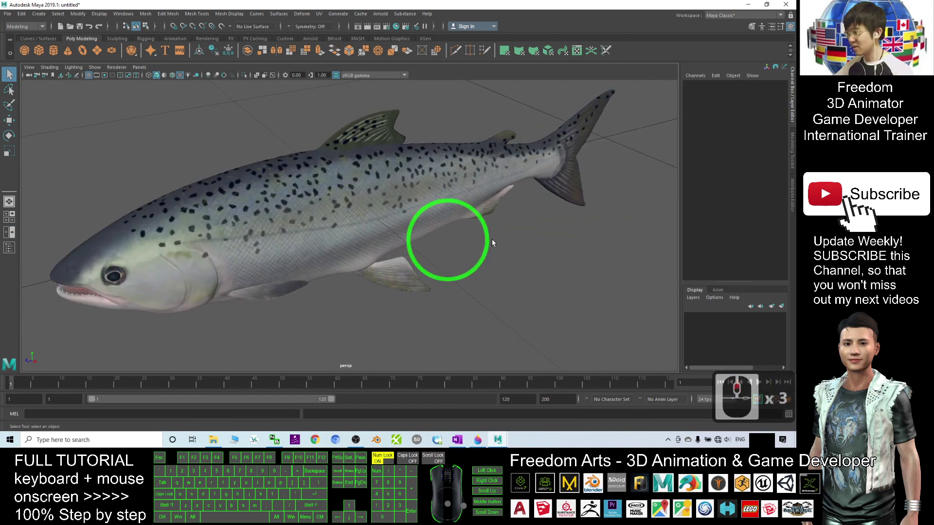